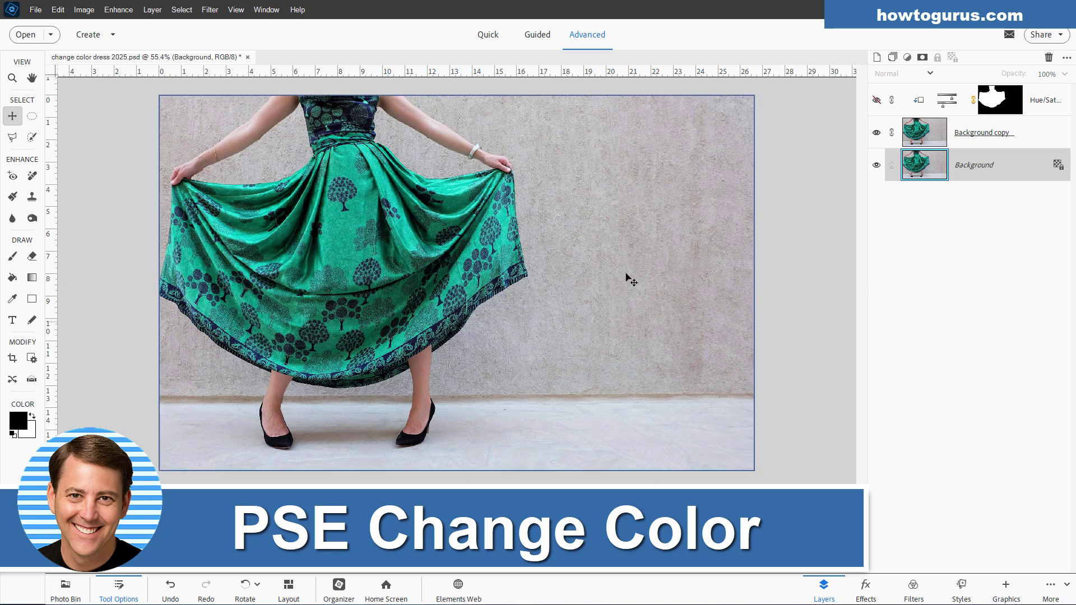
# Compare the yellow-green recolour with the original, then delete the old recolour and Background copy layers.
pyautogui.click(875, 101)
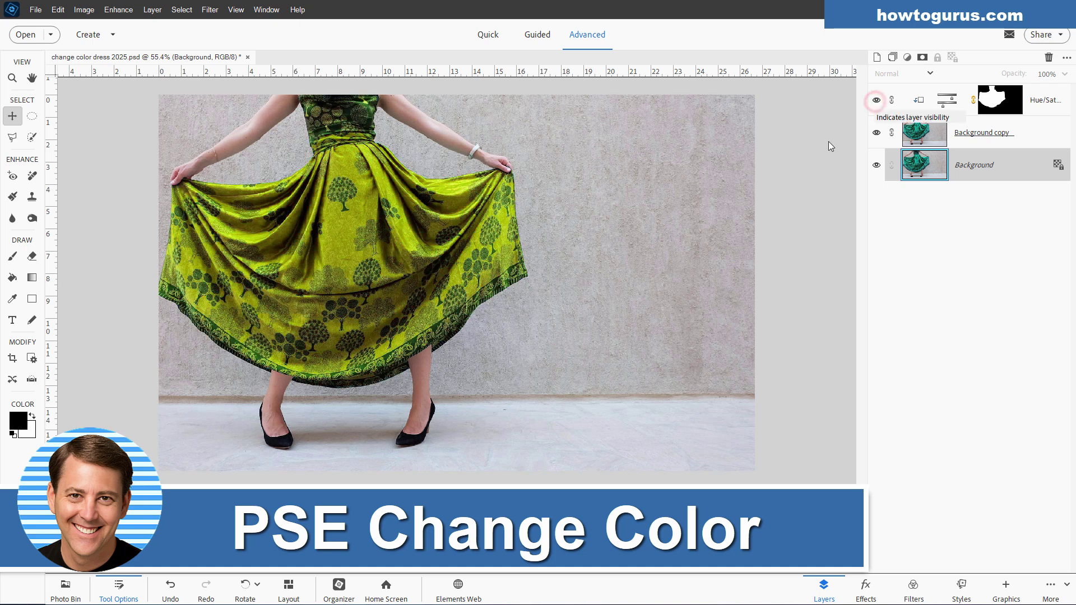
pyautogui.click(876, 102)
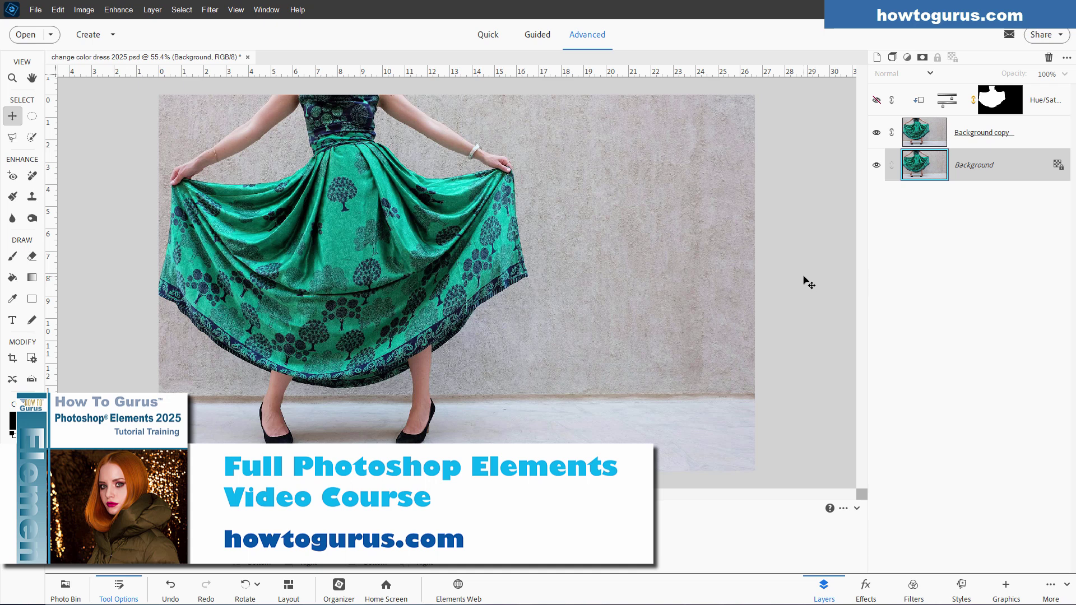
pyautogui.click(1024, 136)
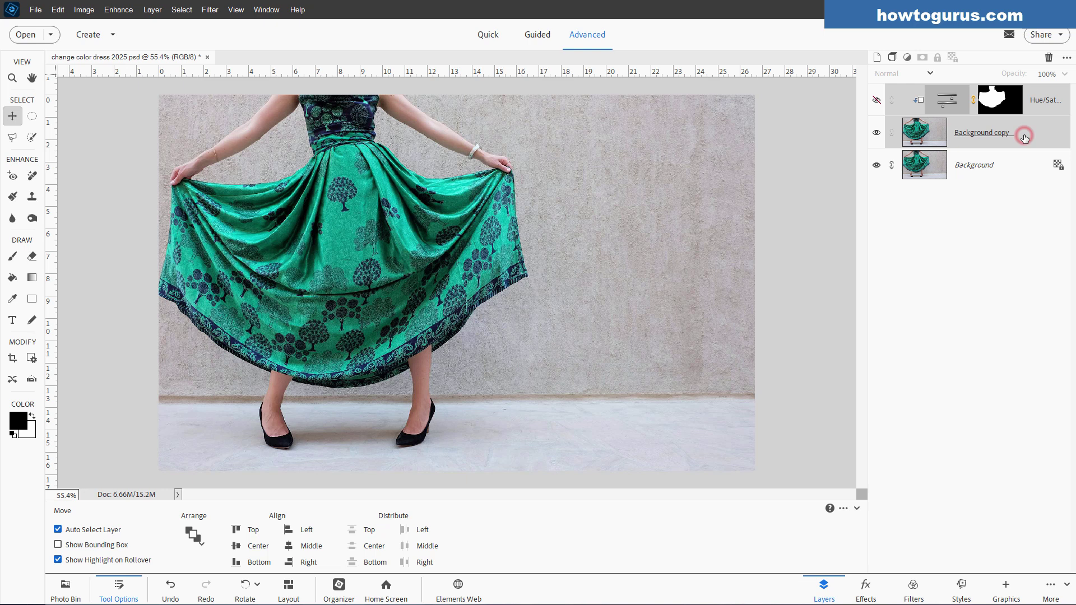
pyautogui.press('Delete')
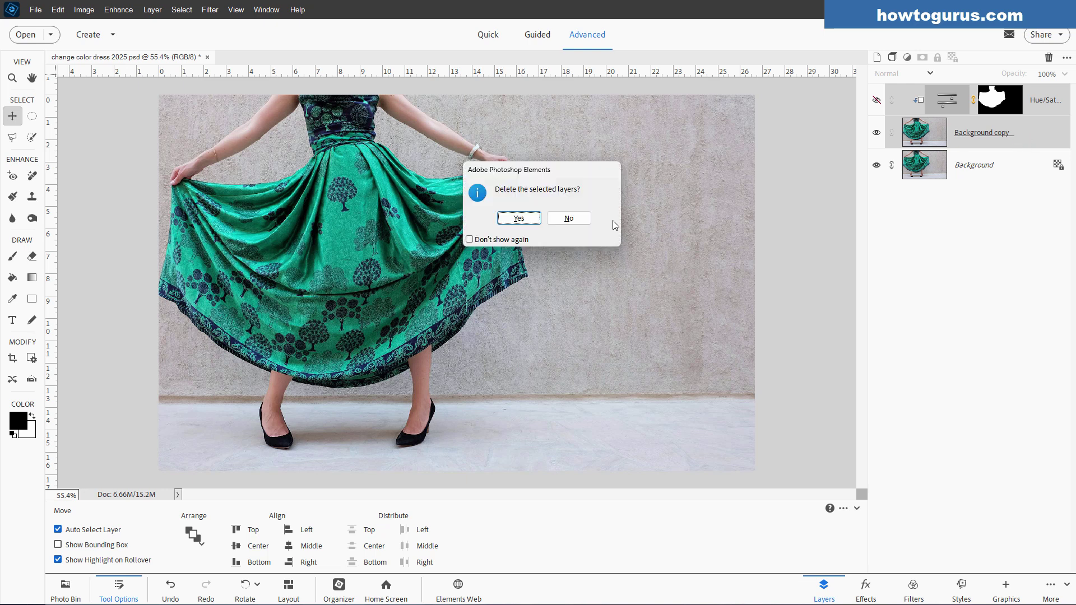
pyautogui.click(519, 218)
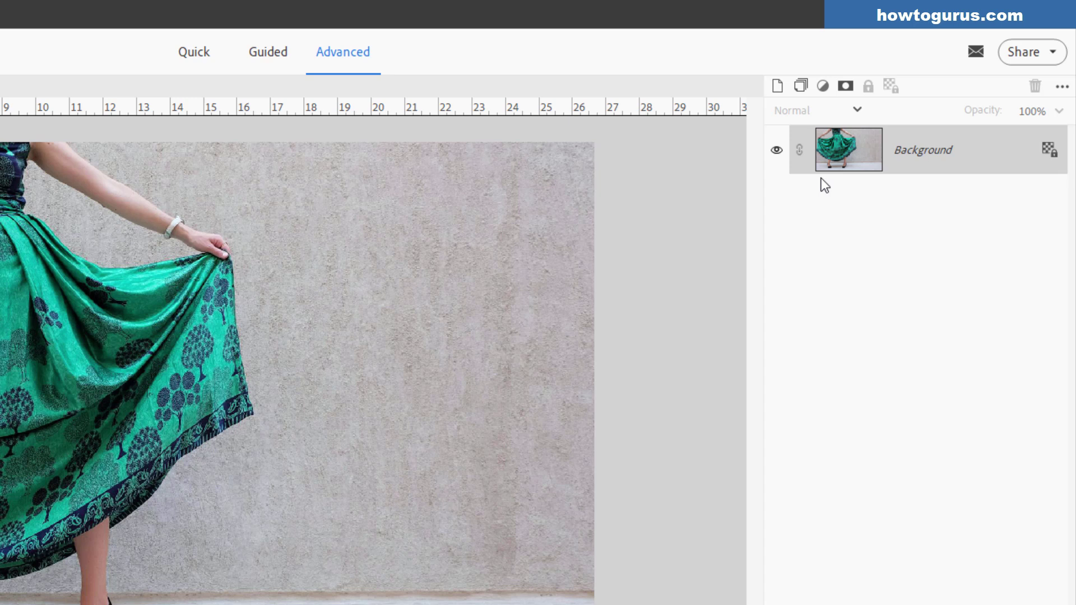
# Duplicate the Background layer as Background copy and hide the original Background.
pyautogui.rightClick(931, 160)
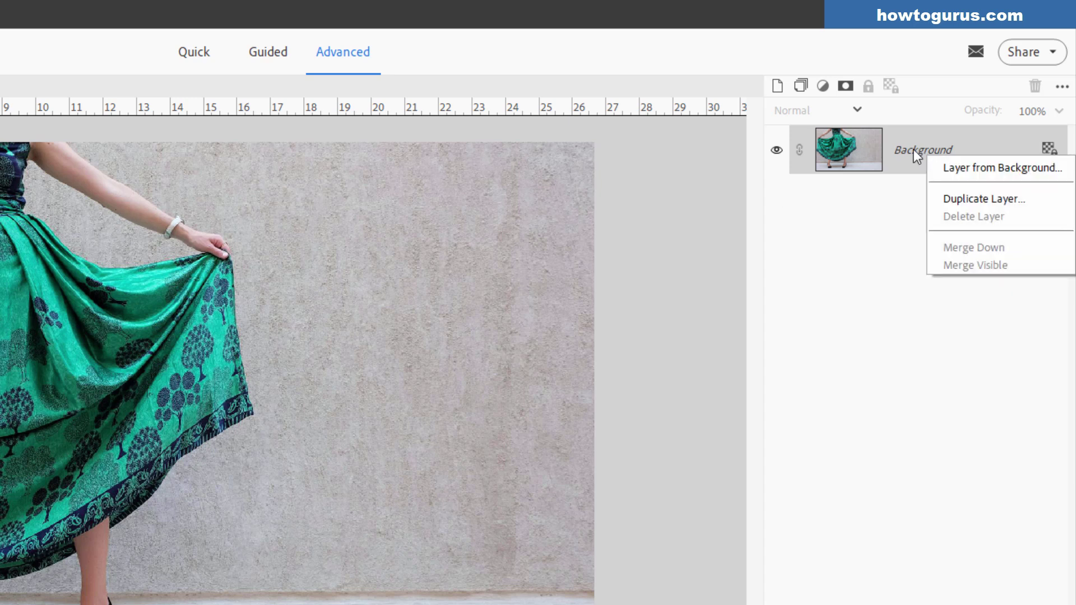
pyautogui.click(966, 197)
pyautogui.click(425, 281)
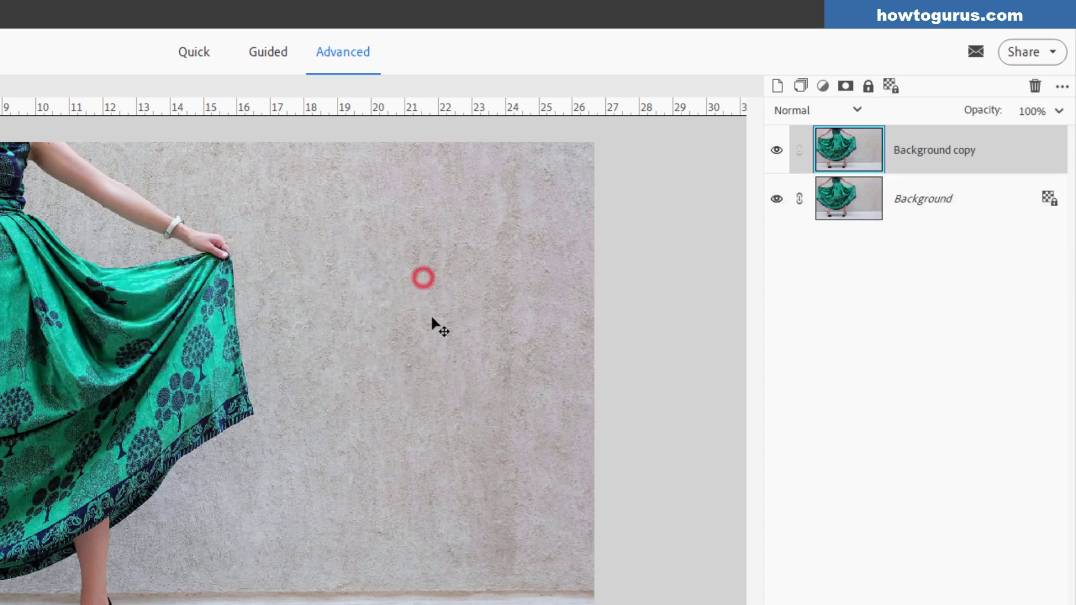
pyautogui.click(777, 200)
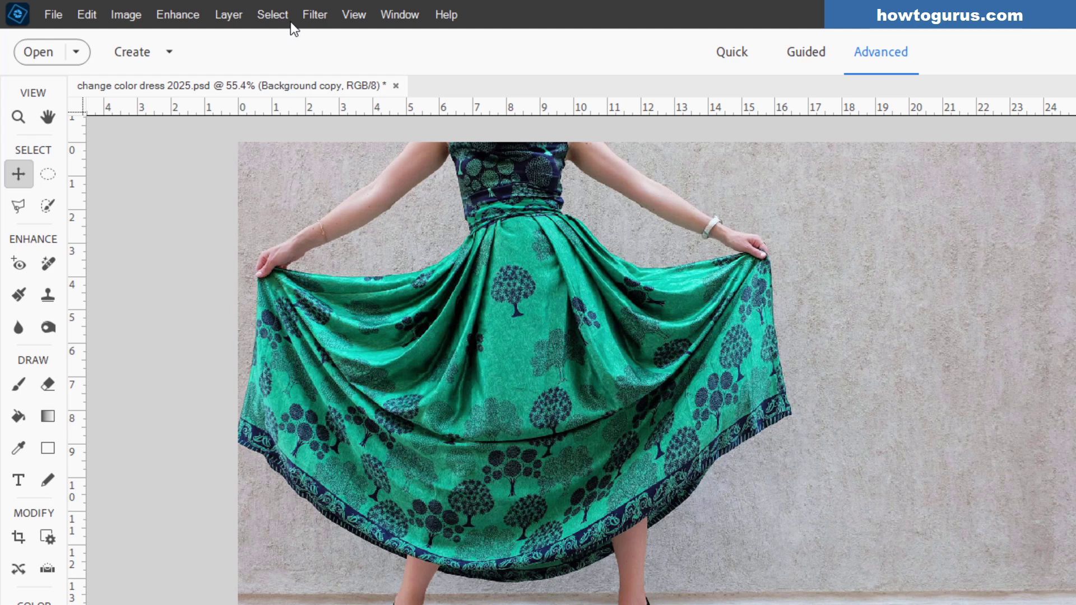
# Select the woman with Select > Subject and show the selection as an outline instead of a mask.
pyautogui.click(278, 18)
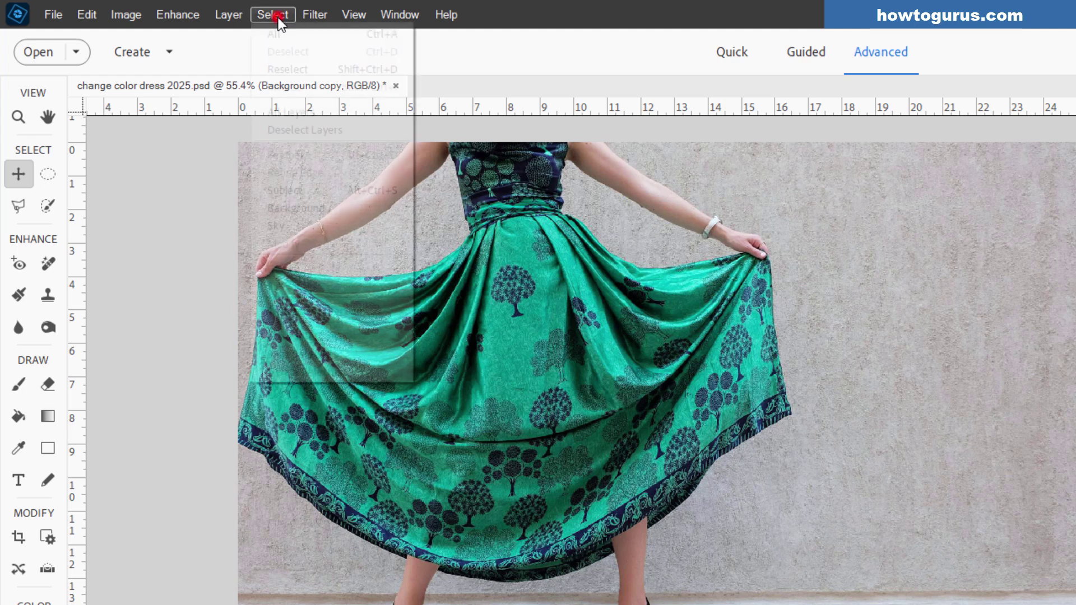
pyautogui.click(311, 184)
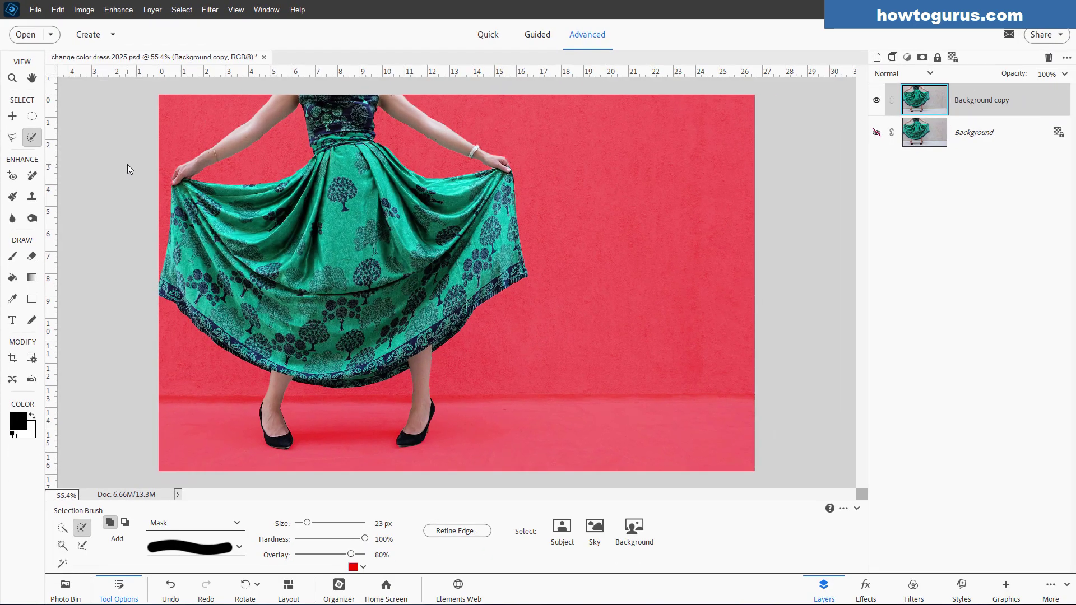
pyautogui.click(182, 10)
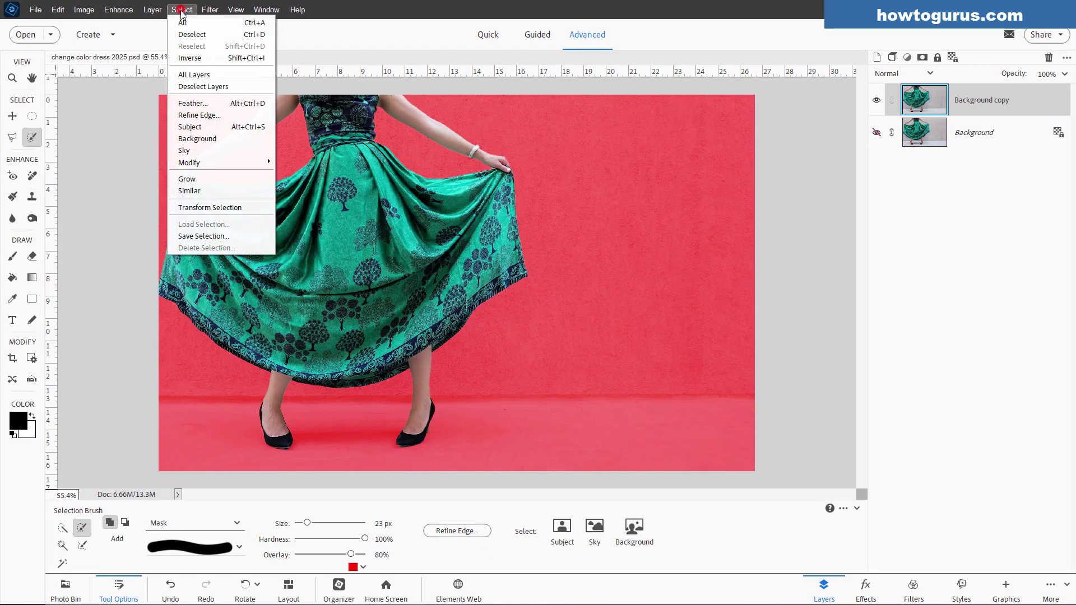
pyautogui.click(116, 123)
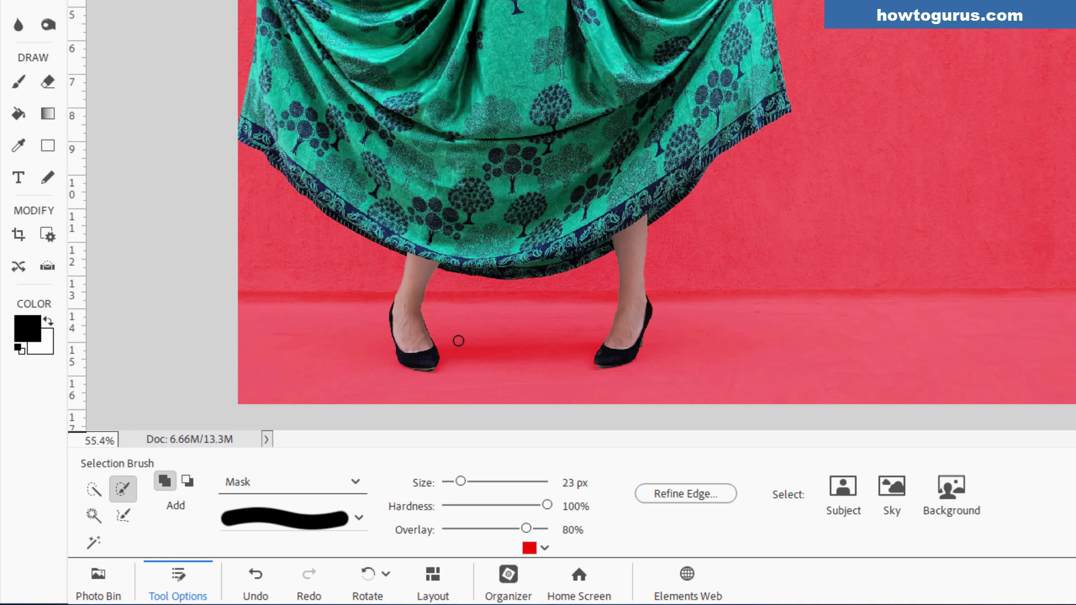
pyautogui.click(355, 482)
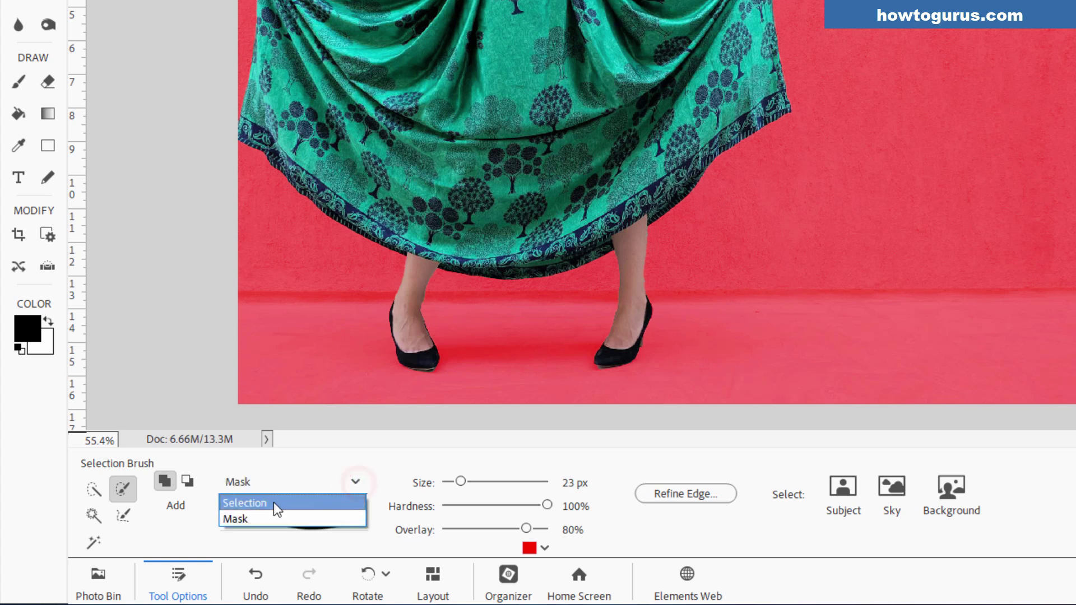
pyautogui.click(273, 503)
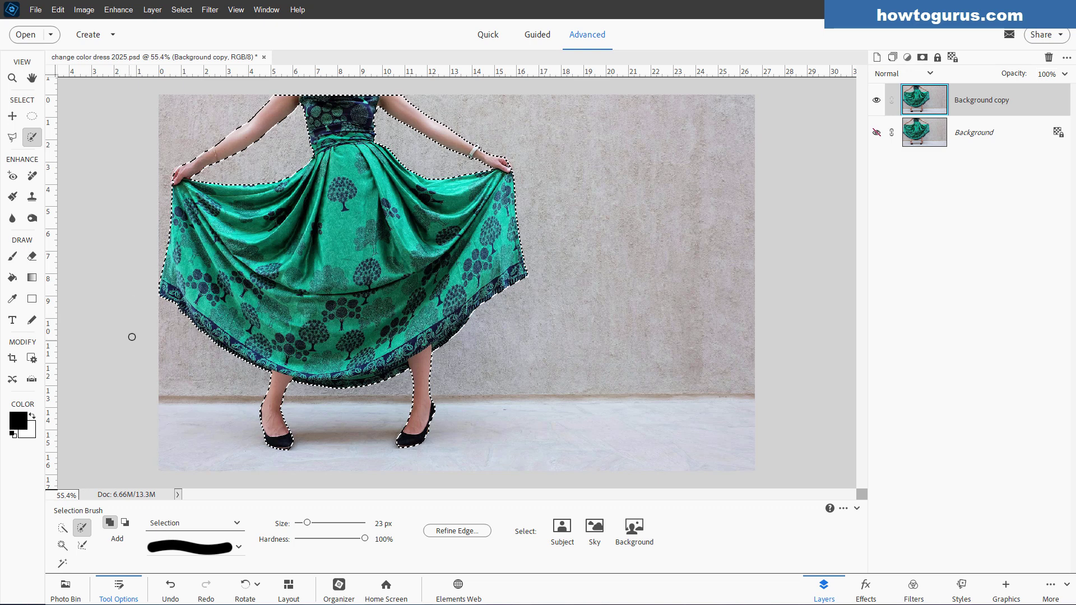
# Switch to the Polygonal Lasso in Subtract mode and zoom in on the left leg and hem.
pyautogui.click(11, 137)
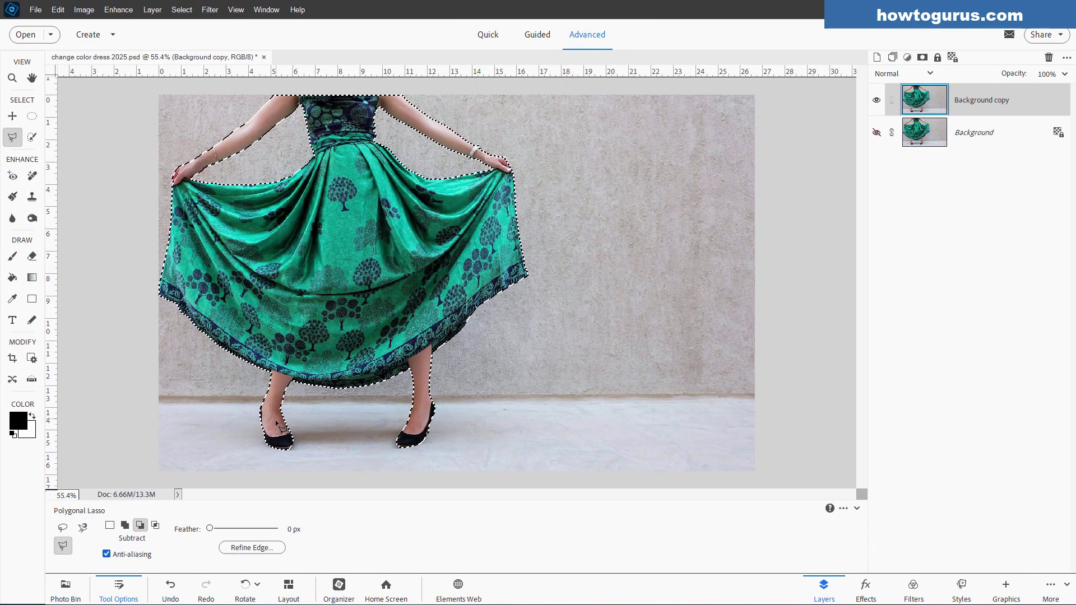
pyautogui.scroll(4, 281, 427)
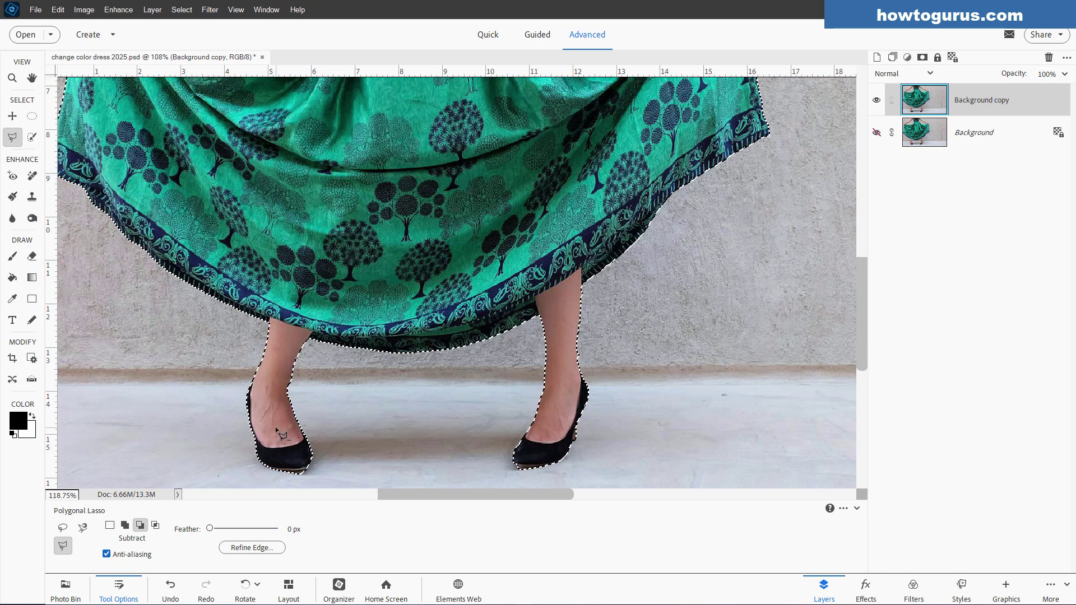
pyautogui.scroll(3, 282, 434)
pyautogui.moveTo(388, 419)
pyautogui.mouseDown()
pyautogui.moveTo(449, 331)
pyautogui.moveTo(442, 343)
pyautogui.mouseUp()
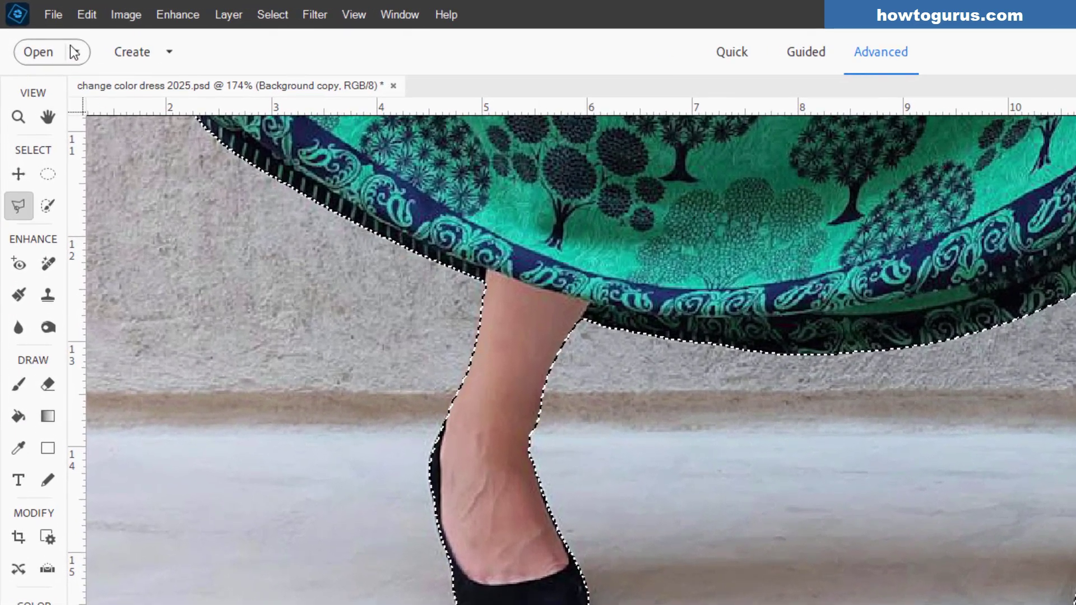
# Open the General preferences from the Edit menu.
pyautogui.click(82, 12)
pyautogui.moveTo(150, 356)
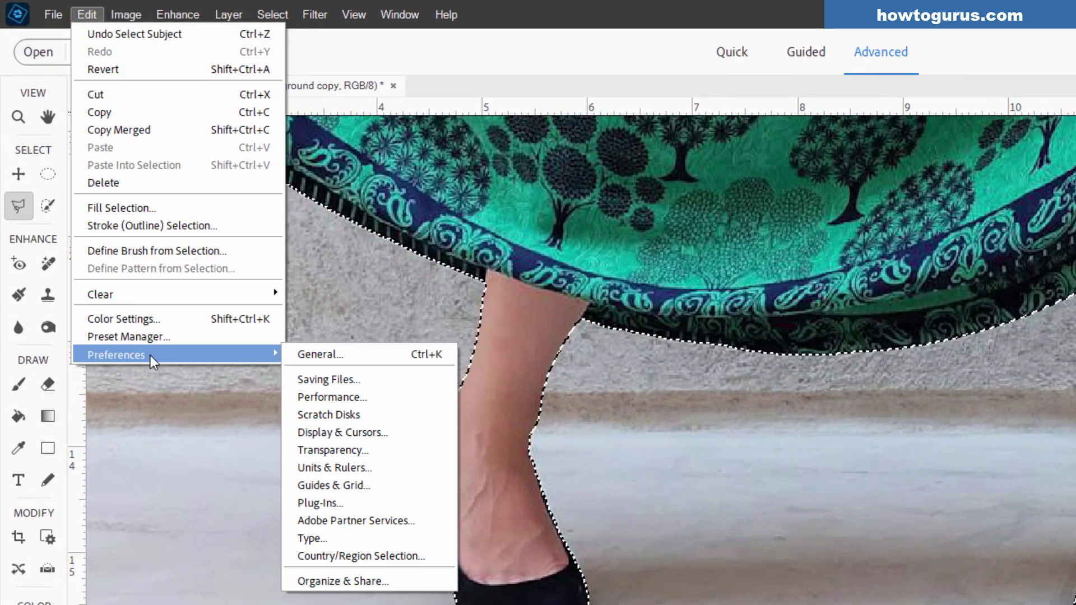
pyautogui.click(324, 358)
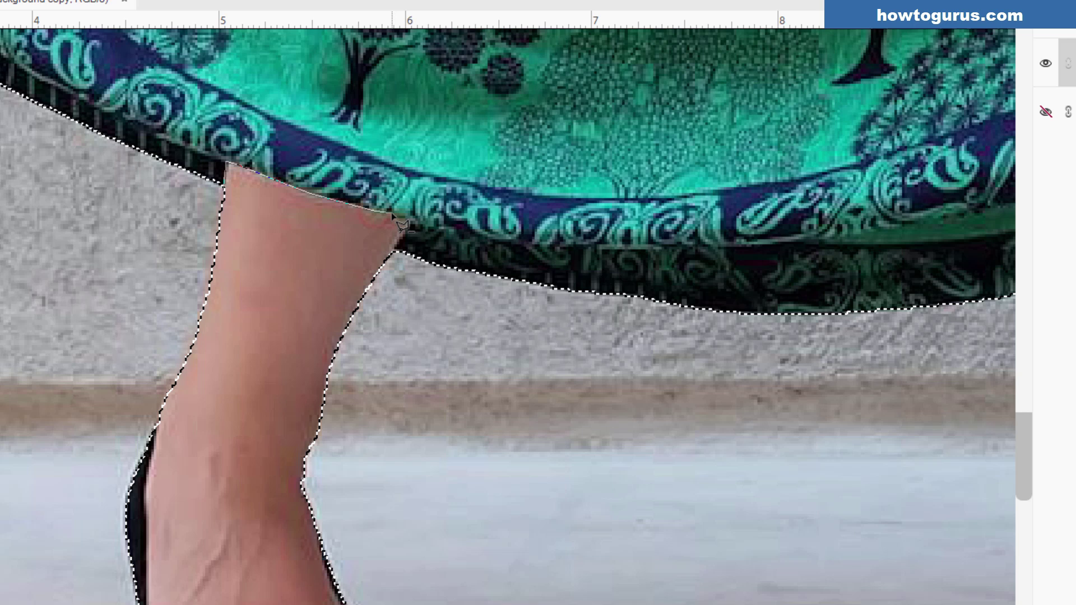
# Start the subtraction outline along the dress hem and trace down past the left shoe's toe.
pyautogui.click(395, 216)
pyautogui.click(414, 219)
pyautogui.click(414, 223)
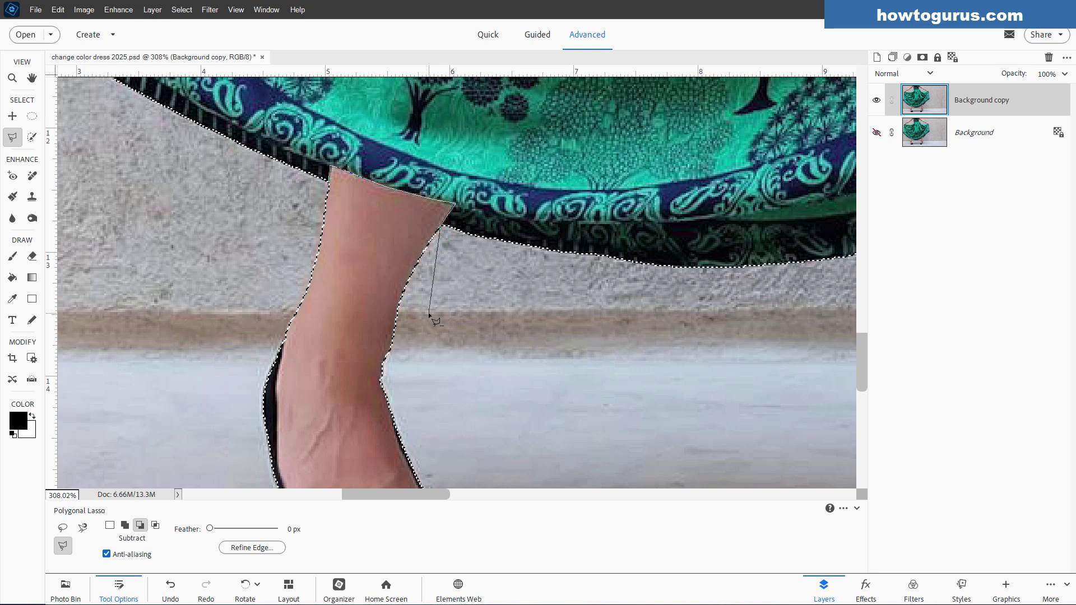
pyautogui.click(435, 399)
pyautogui.press('space')
pyautogui.moveTo(454, 426)
pyautogui.mouseDown()
pyautogui.moveTo(466, 392)
pyautogui.moveTo(446, 195)
pyautogui.mouseUp()
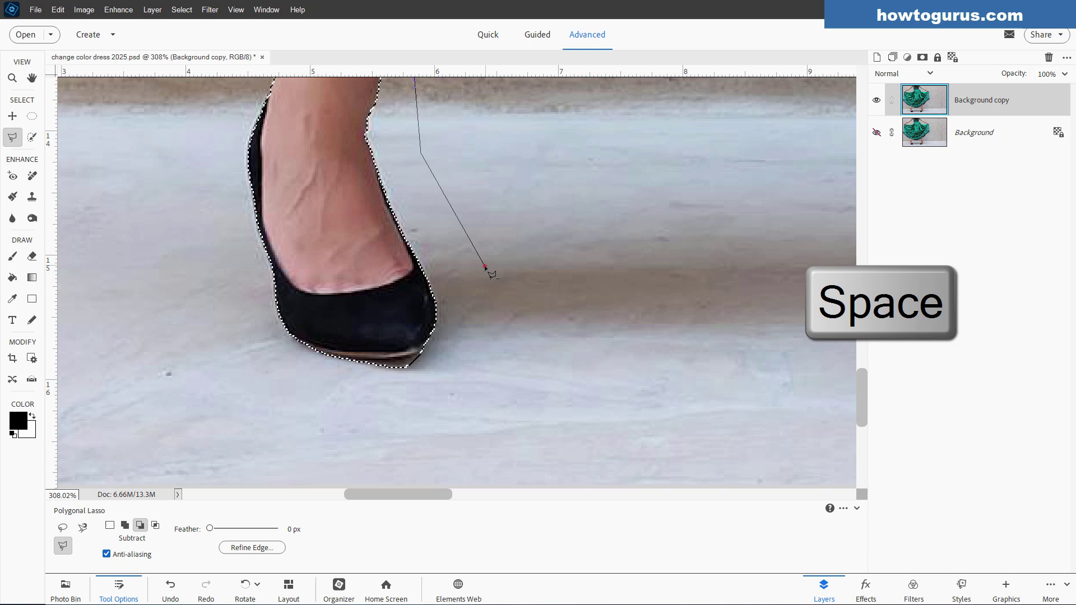
pyautogui.click(469, 376)
pyautogui.click(354, 410)
# Carry the outline behind the heel and up the leg, closing it to remove the left leg.
pyautogui.click(215, 305)
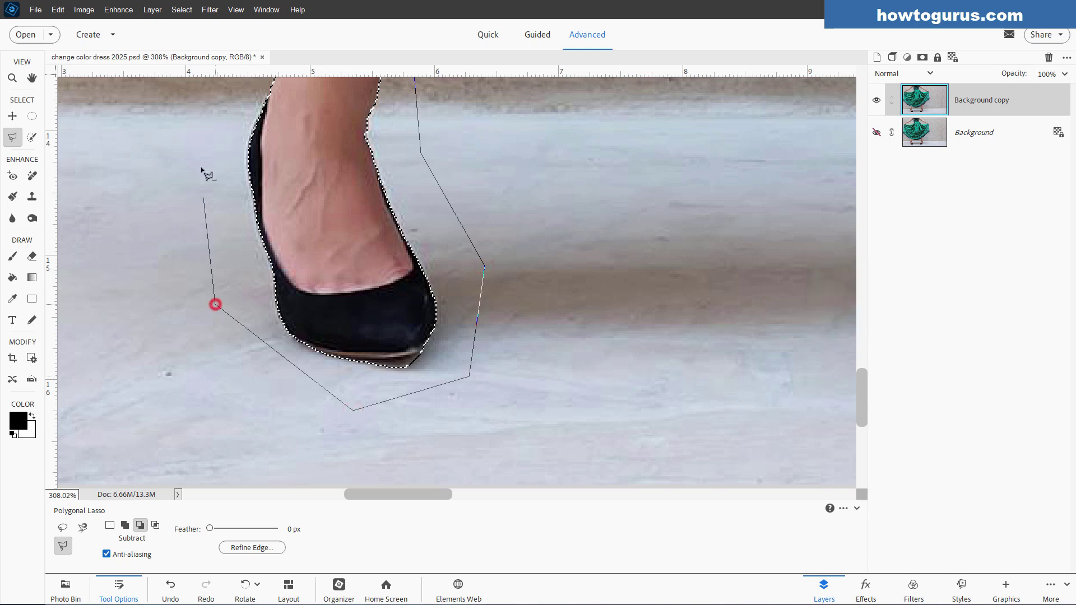
pyautogui.click(205, 138)
pyautogui.press('space')
pyautogui.moveTo(204, 138); pyautogui.dragTo(173, 387)
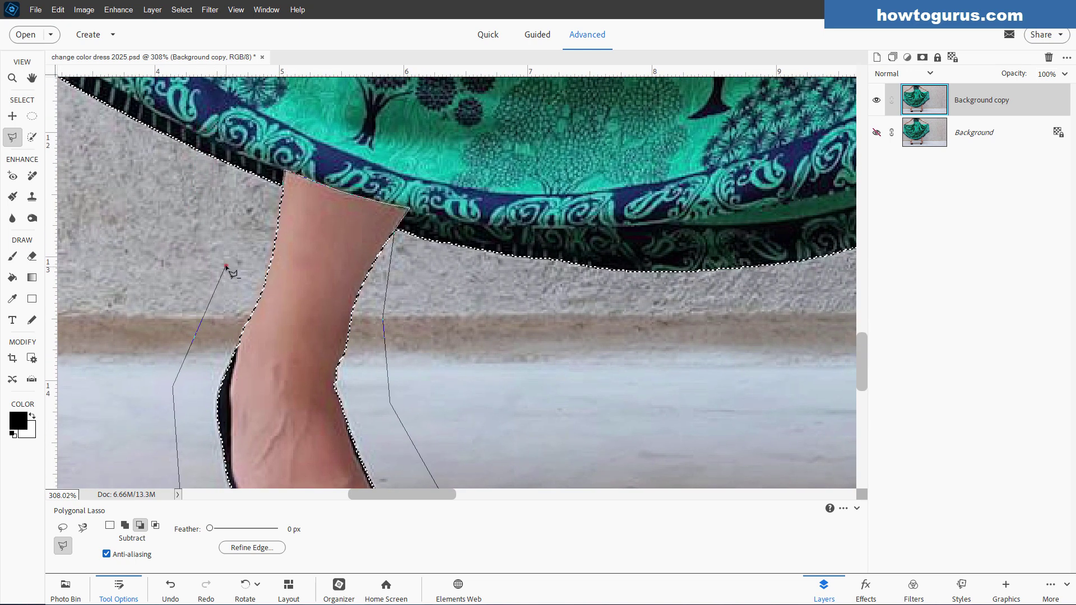
pyautogui.click(226, 266)
pyautogui.click(272, 193)
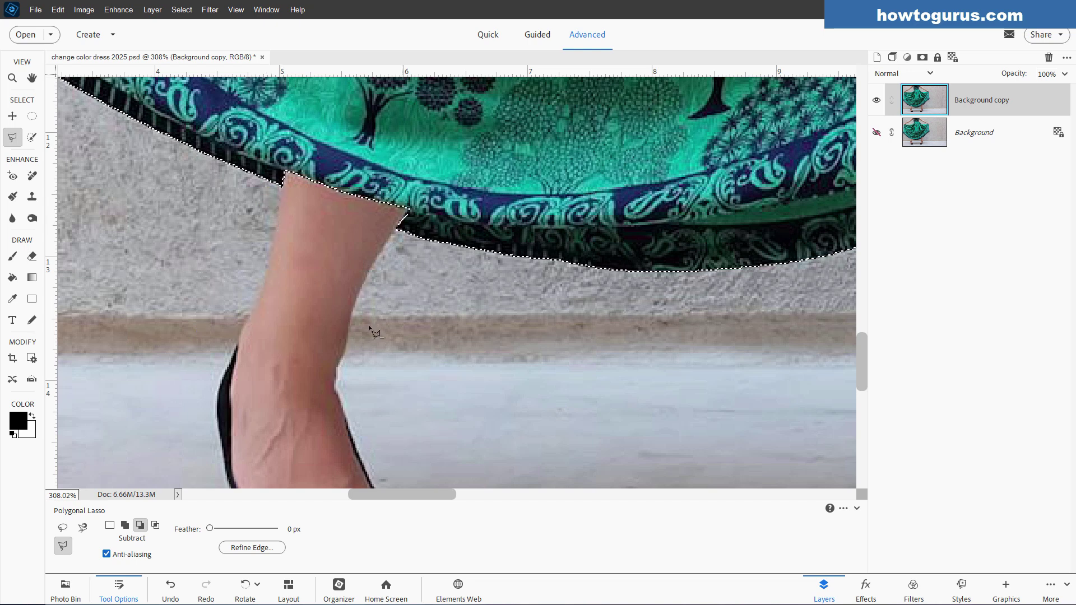
pyautogui.press('space')
pyautogui.moveTo(782, 329)
pyautogui.mouseDown()
pyautogui.moveTo(438, 318)
pyautogui.moveTo(375, 265)
pyautogui.mouseUp()
# Begin the subtraction outline at the hem and trace down the right leg to the heel.
pyautogui.moveTo(497, 244); pyautogui.dragTo(359, 277)
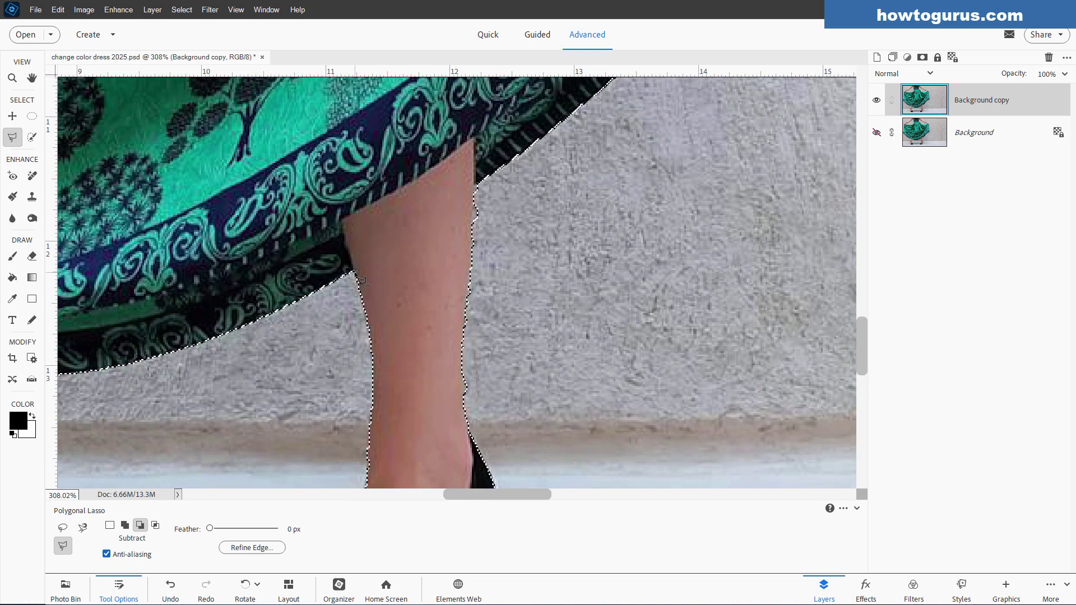
pyautogui.click(353, 273)
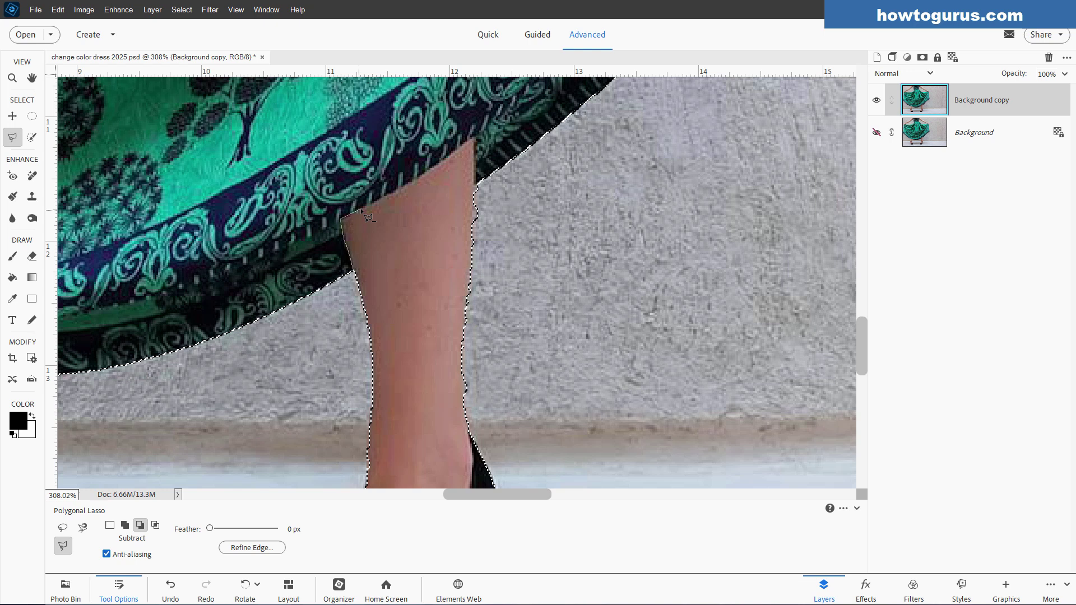
pyautogui.click(432, 168)
pyautogui.click(500, 190)
pyautogui.click(550, 367)
pyautogui.moveTo(545, 430); pyautogui.dragTo(546, 229)
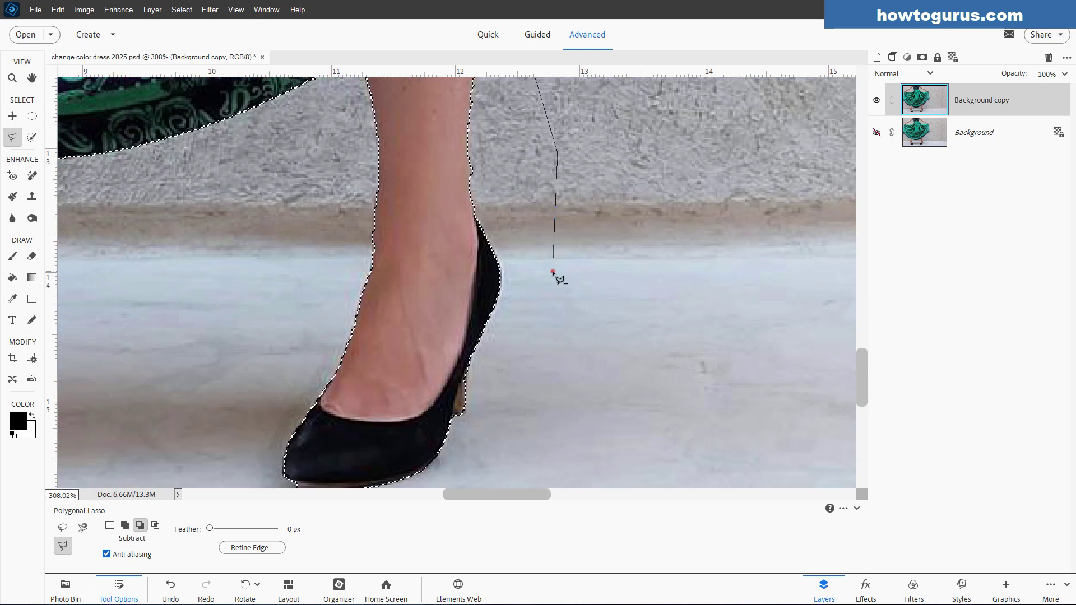
pyautogui.click(553, 269)
pyautogui.click(522, 428)
# Trace around the right shoe and back up to the hem, closing the outline to remove the leg.
pyautogui.moveTo(506, 448); pyautogui.dragTo(591, 336)
pyautogui.click(537, 398)
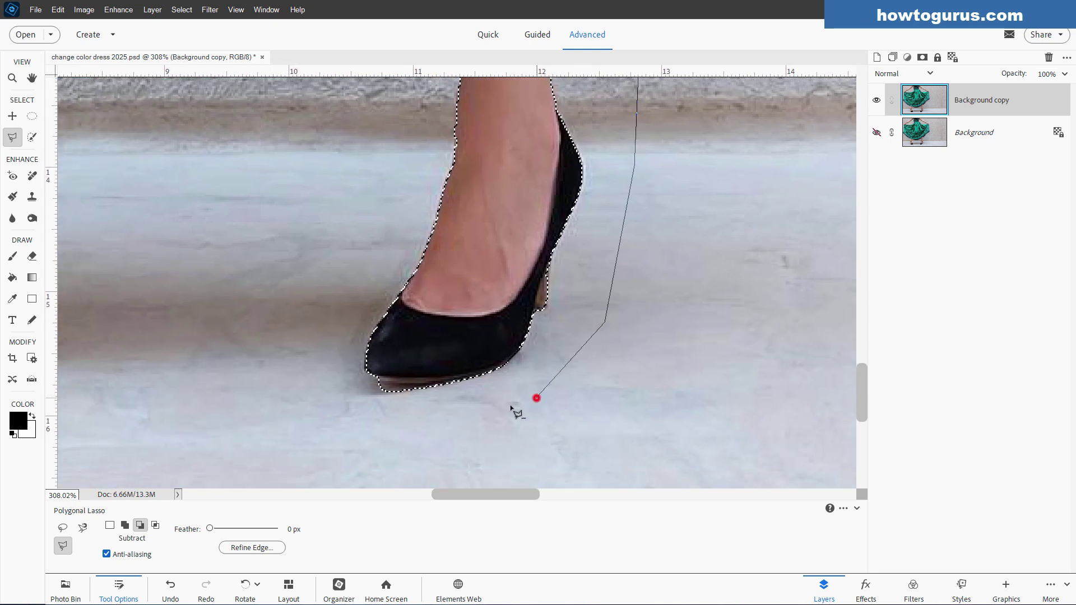
pyautogui.click(353, 432)
pyautogui.click(308, 309)
pyautogui.click(376, 206)
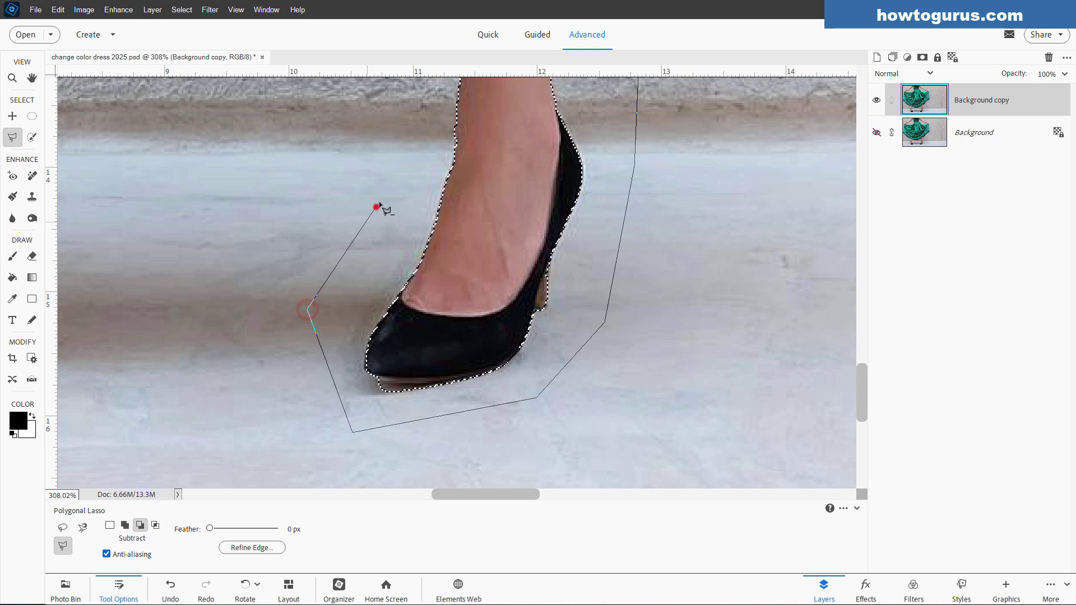
pyautogui.click(420, 110)
pyautogui.moveTo(420, 110)
pyautogui.mouseDown()
pyautogui.moveTo(321, 348)
pyautogui.moveTo(325, 386)
pyautogui.mouseUp()
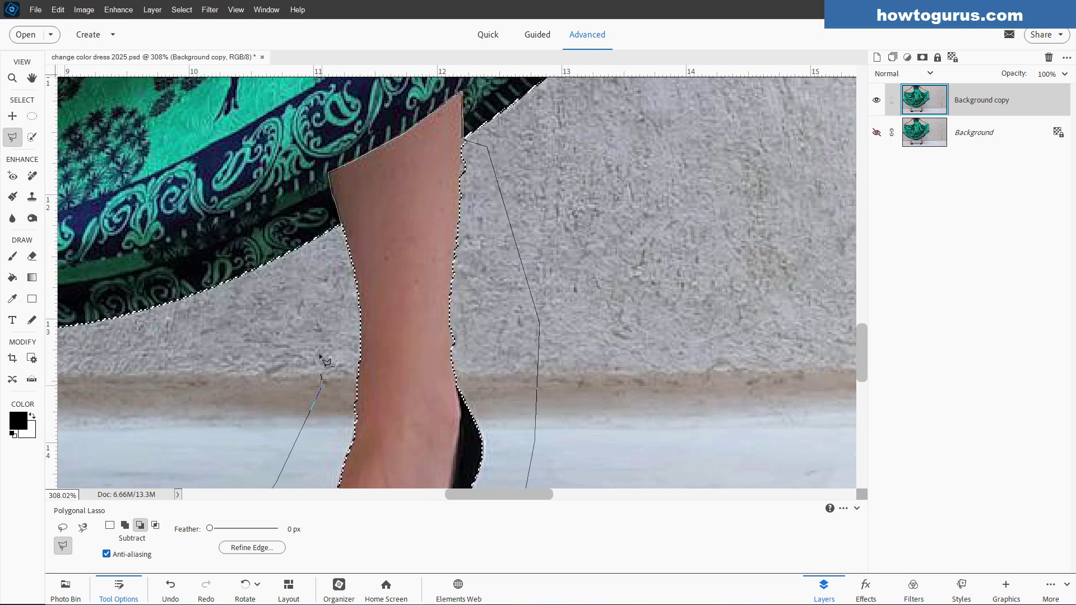
pyautogui.click(338, 245)
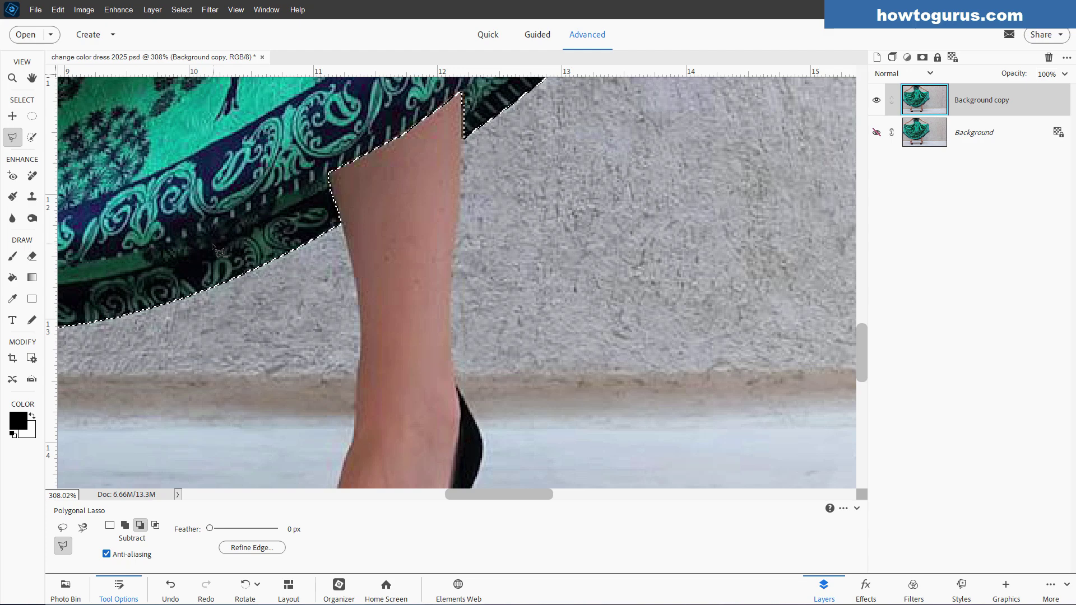
pyautogui.moveTo(139, 164)
pyautogui.mouseDown()
pyautogui.moveTo(480, 413)
pyautogui.moveTo(425, 389)
pyautogui.moveTo(242, 240)
pyautogui.moveTo(417, 292)
pyautogui.moveTo(426, 393)
pyautogui.moveTo(423, 240)
pyautogui.moveTo(359, 387)
pyautogui.moveTo(367, 411)
pyautogui.mouseUp()
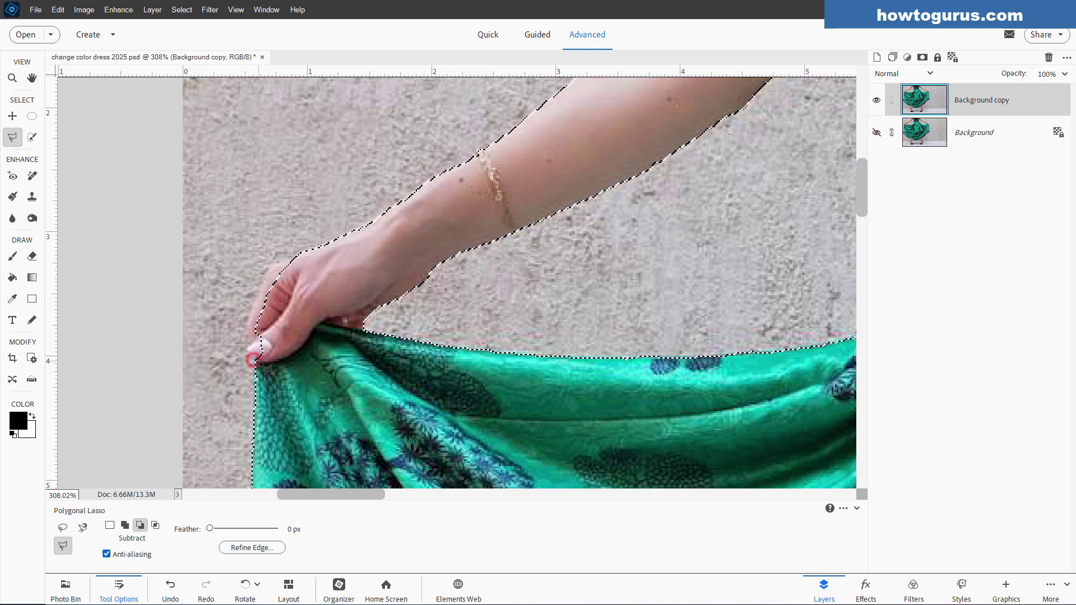
# Start the subtraction outline at the left hand's fingertip and trace up the arm past the shoulder.
pyautogui.click(262, 363)
pyautogui.click(568, 302)
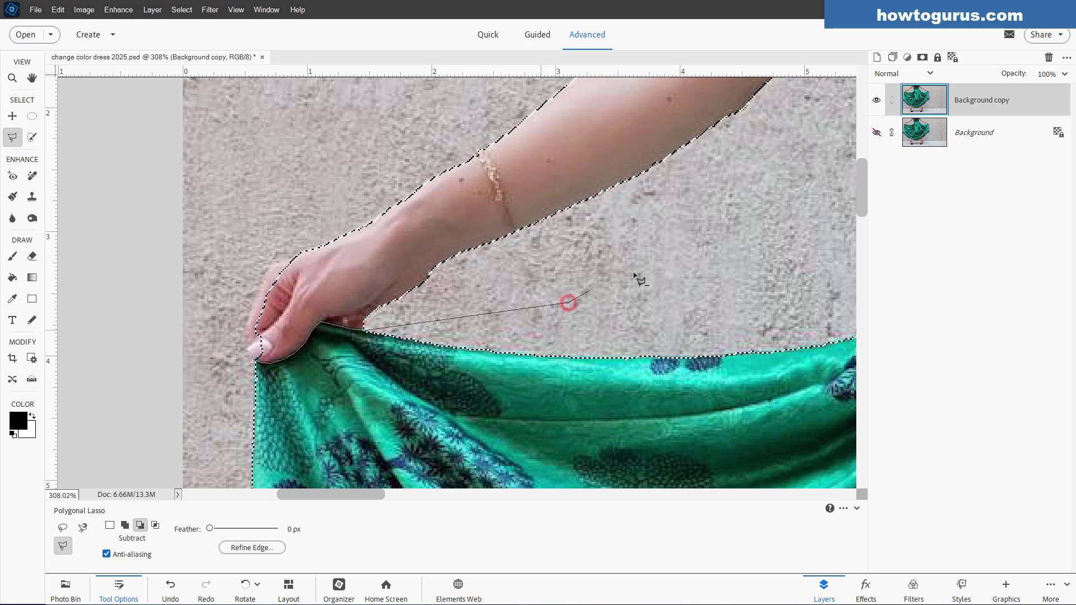
pyautogui.click(726, 212)
pyautogui.moveTo(769, 168); pyautogui.dragTo(608, 320)
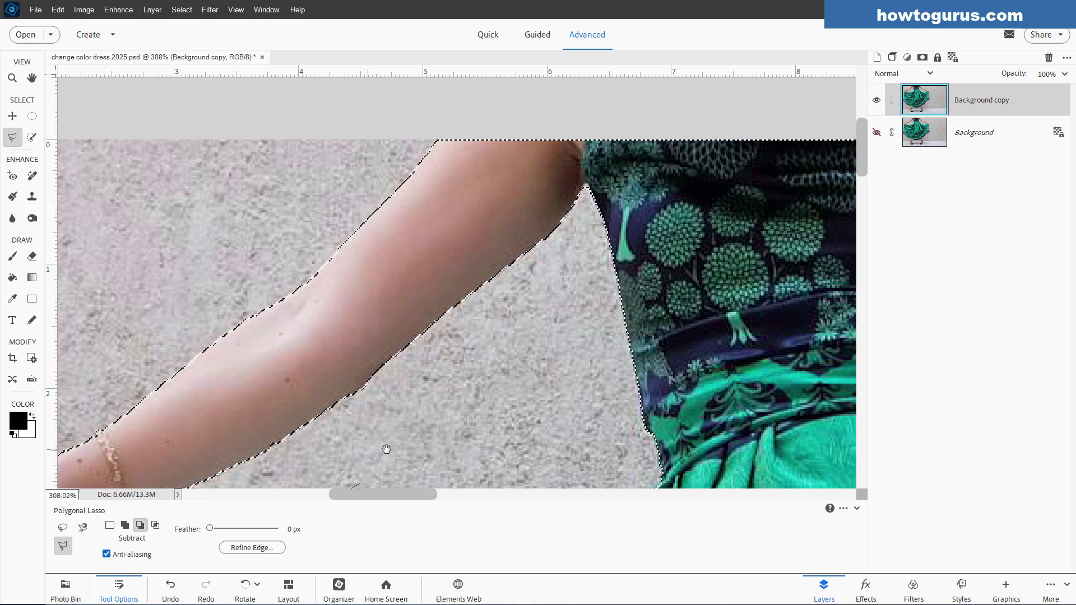
pyautogui.click(590, 206)
pyautogui.click(592, 135)
pyautogui.click(454, 125)
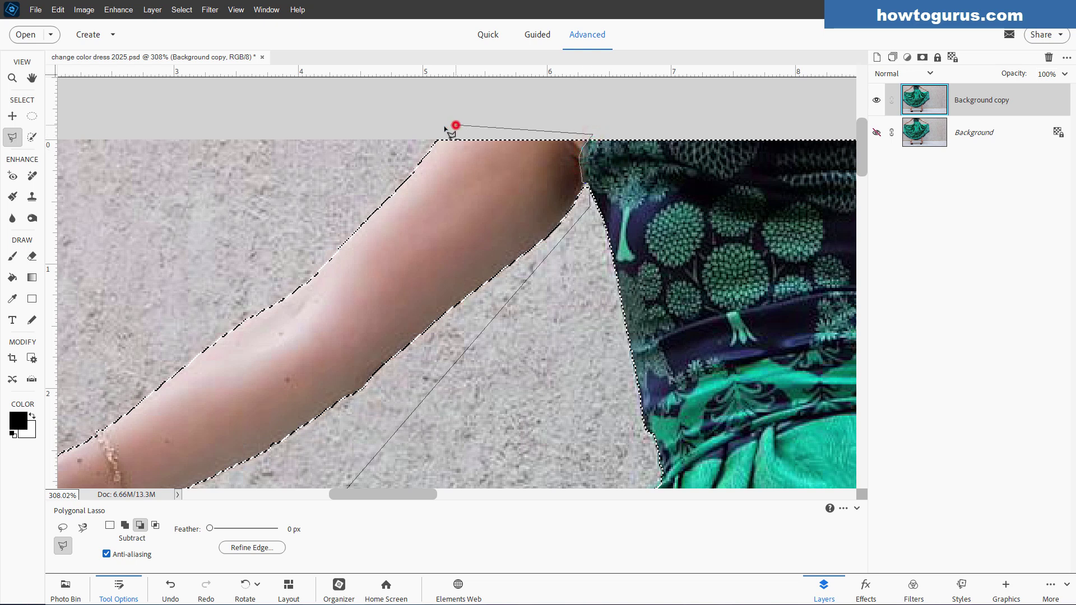
# Trace back down along the arm's top and around the hand, closing at the fingertip.
pyautogui.click(354, 159)
pyautogui.click(148, 336)
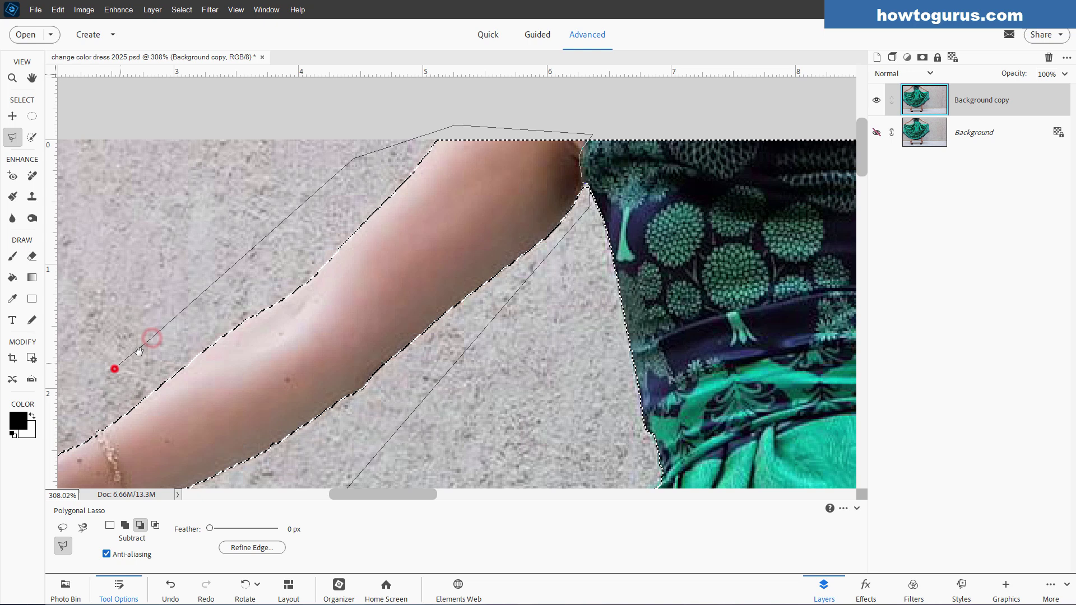
pyautogui.moveTo(119, 369); pyautogui.dragTo(487, 161)
pyautogui.click(263, 246)
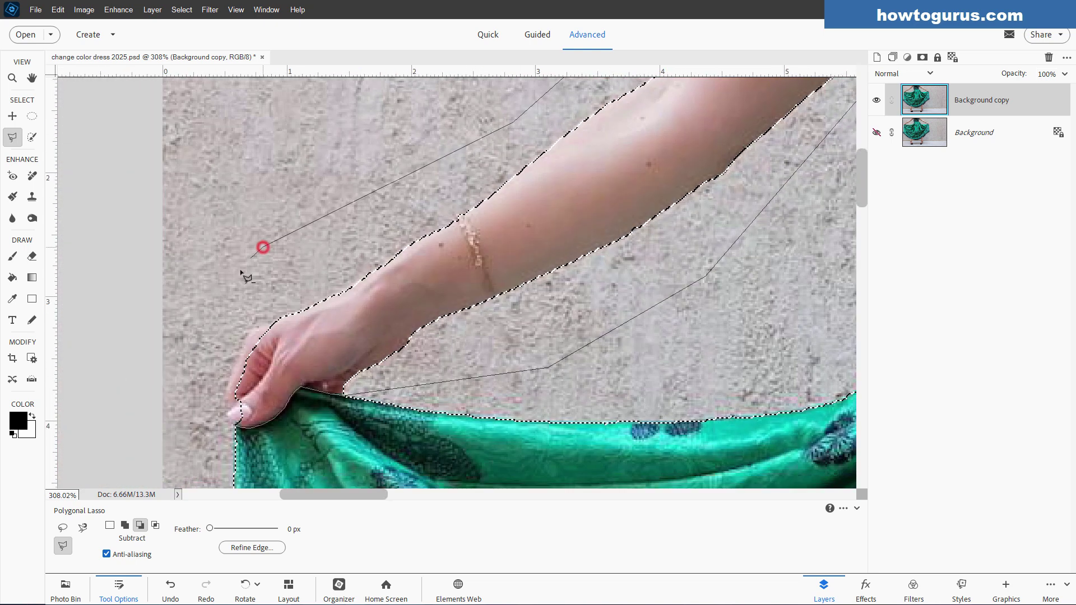
pyautogui.click(212, 344)
pyautogui.click(200, 394)
pyautogui.click(216, 429)
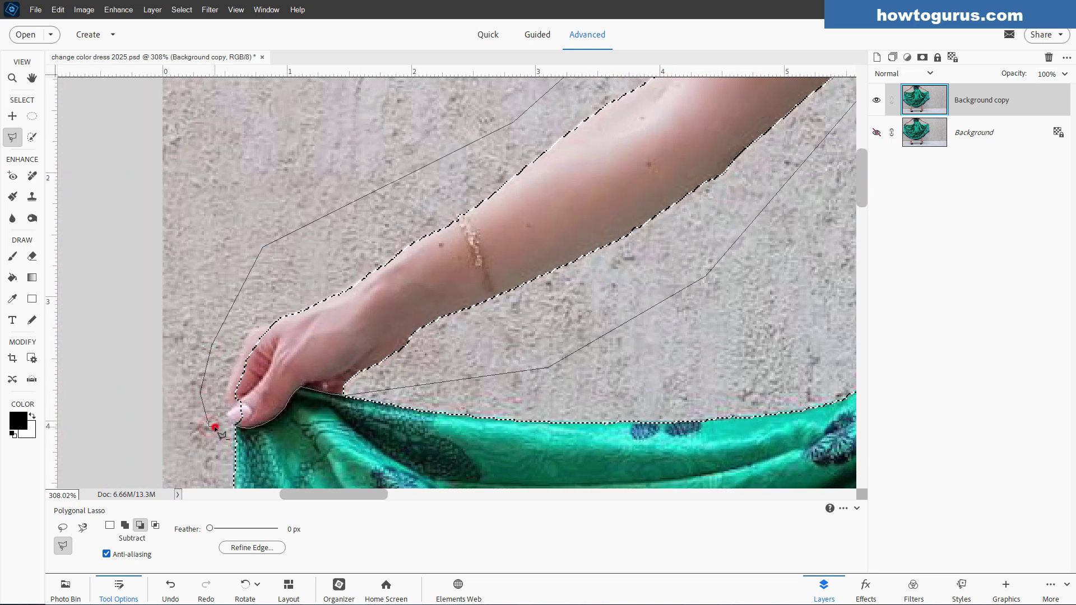
# Start a subtraction outline at the right shoulder and trace along the outside of the right arm.
pyautogui.moveTo(681, 387); pyautogui.dragTo(217, 427)
pyautogui.moveTo(683, 272); pyautogui.dragTo(293, 461)
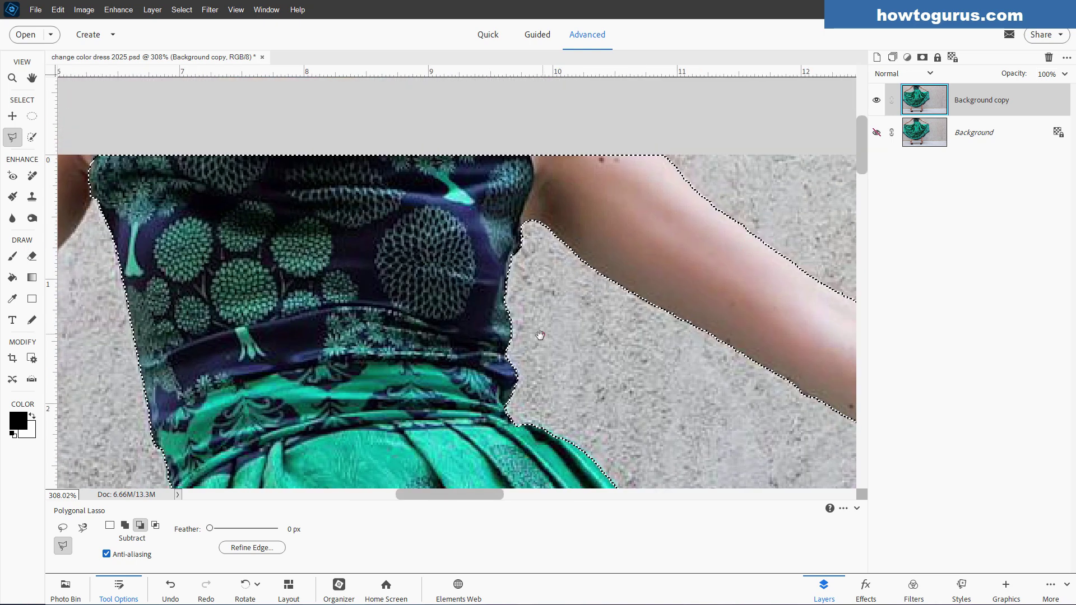
pyautogui.moveTo(540, 332); pyautogui.dragTo(495, 387)
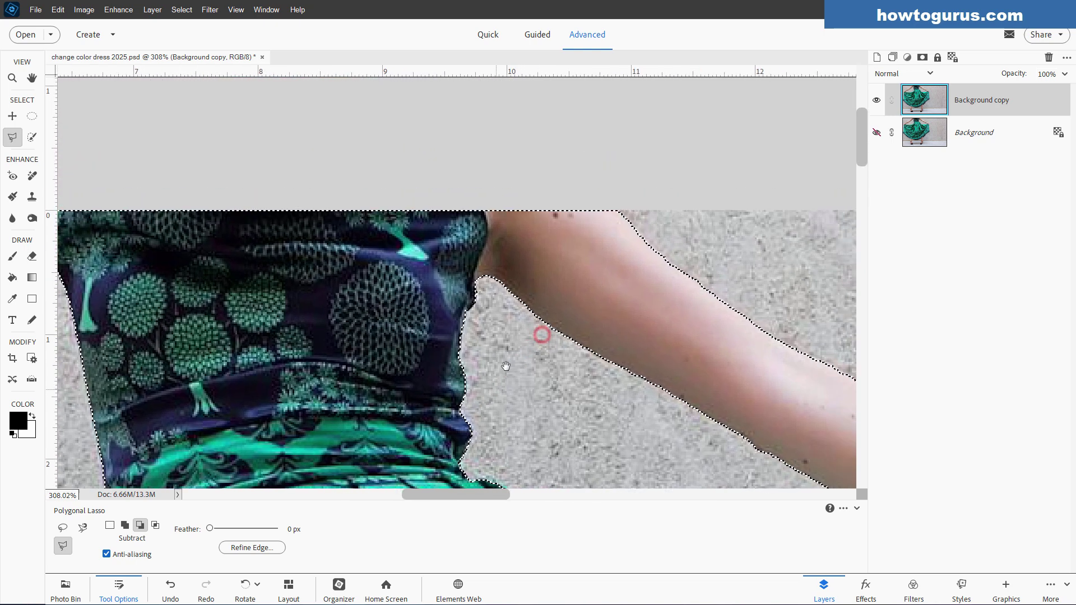
pyautogui.click(475, 284)
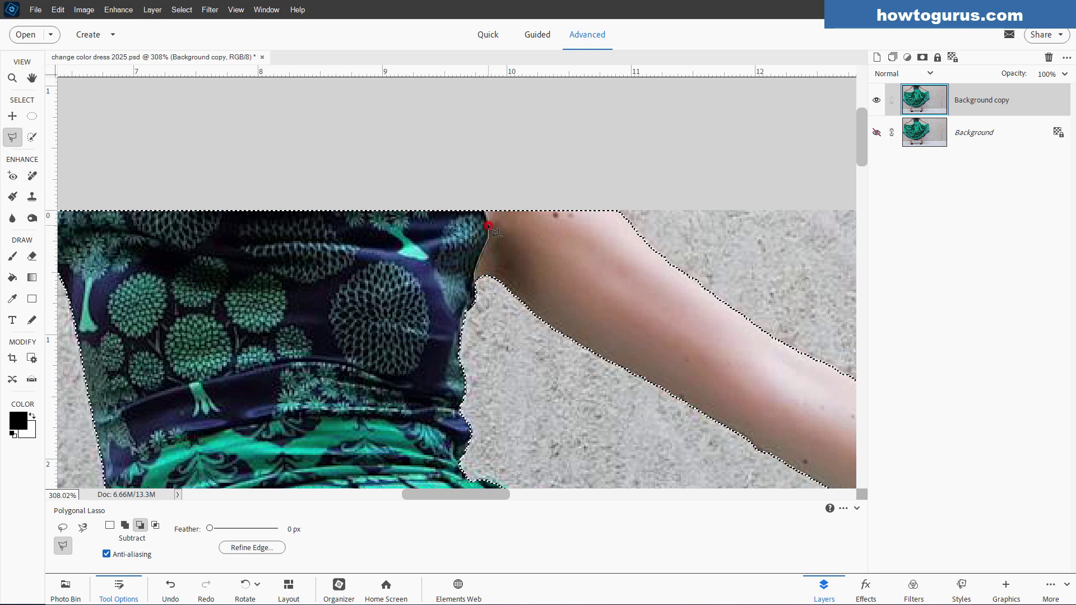
pyautogui.click(480, 206)
pyautogui.click(606, 195)
pyautogui.click(628, 205)
pyautogui.click(773, 313)
pyautogui.click(388, 251)
# Trace around the right hand back to the armpit, close the outline, and fit the photo on screen.
pyautogui.click(535, 333)
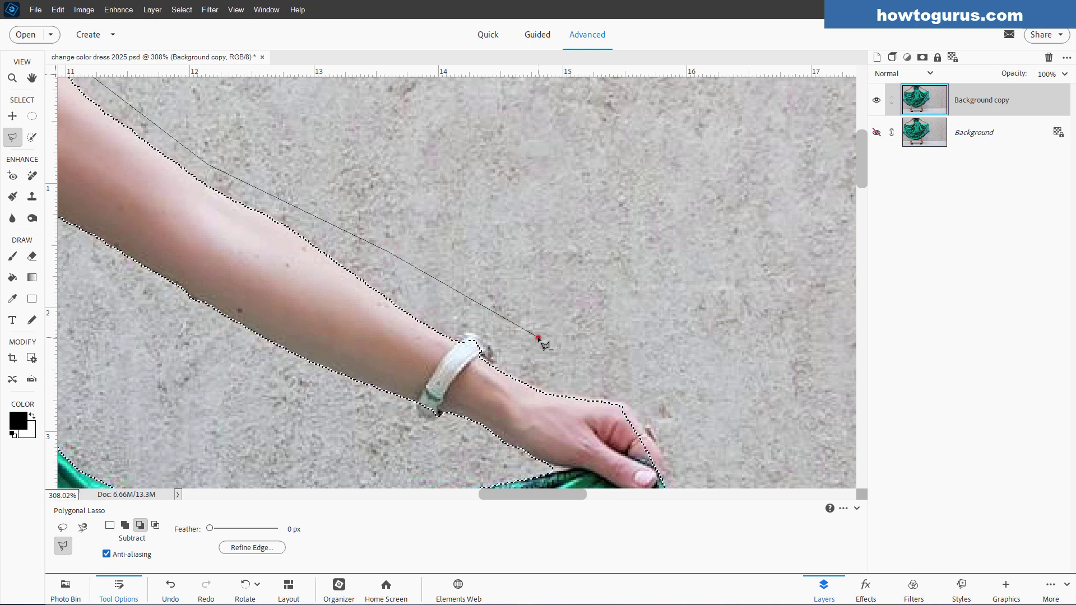
pyautogui.moveTo(626, 372); pyautogui.dragTo(507, 207)
pyautogui.click(544, 250)
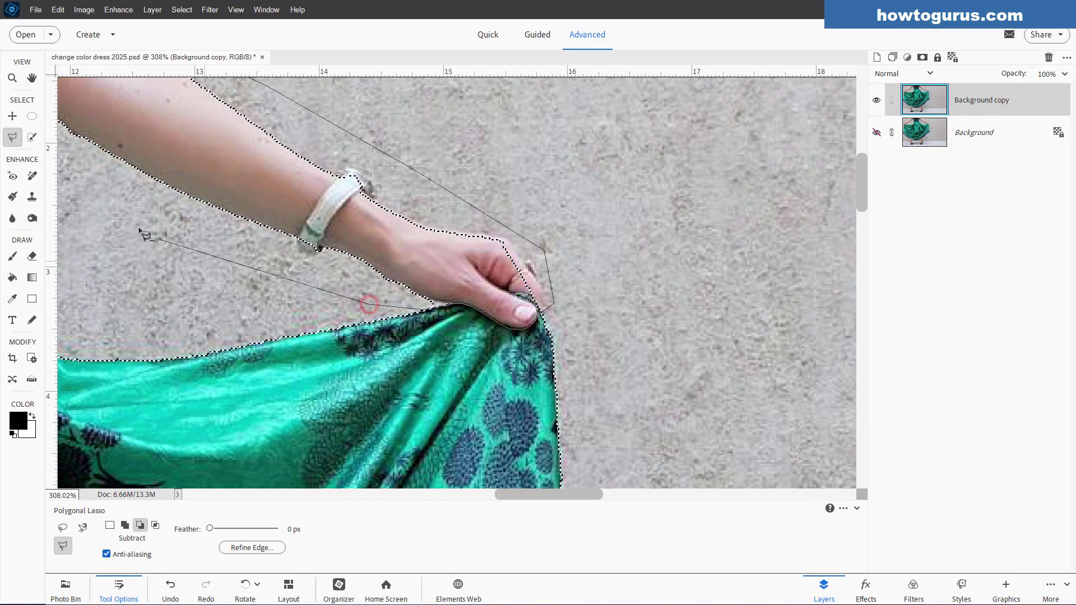
pyautogui.click(116, 213)
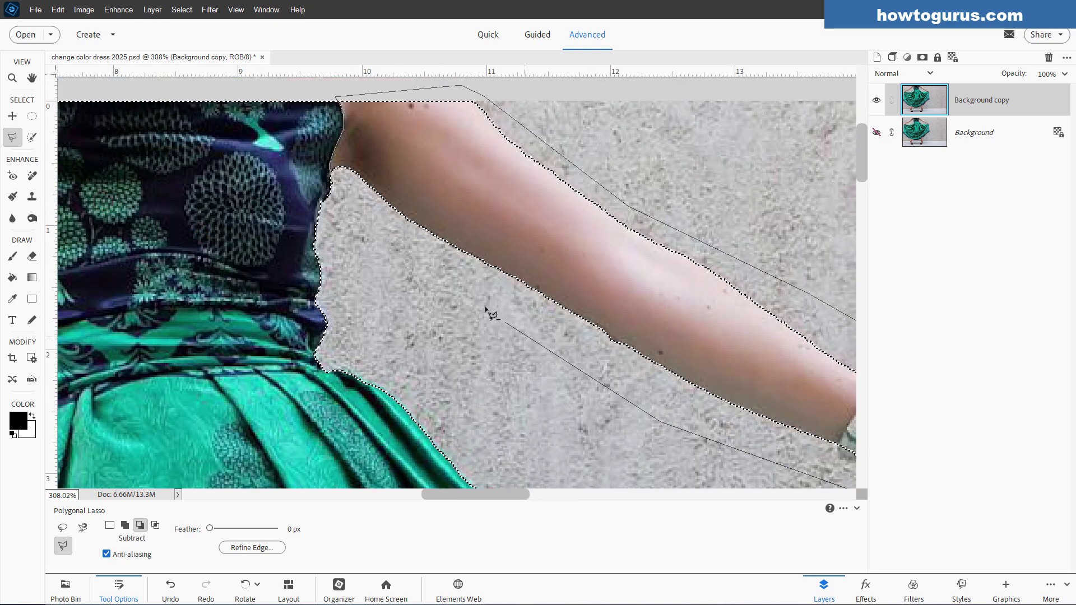
pyautogui.click(406, 245)
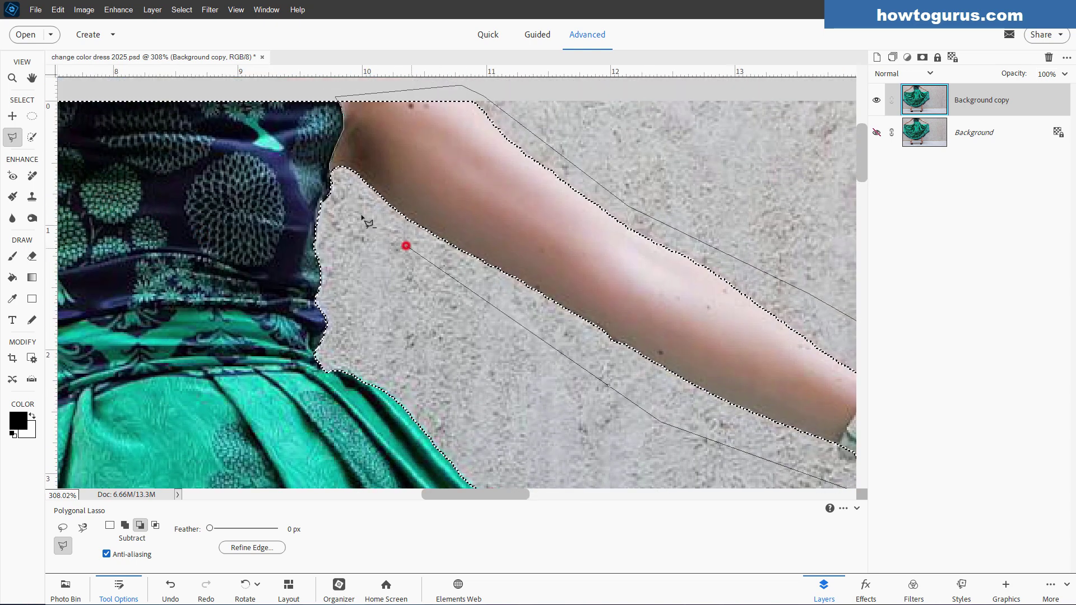
pyautogui.doubleClick(343, 180)
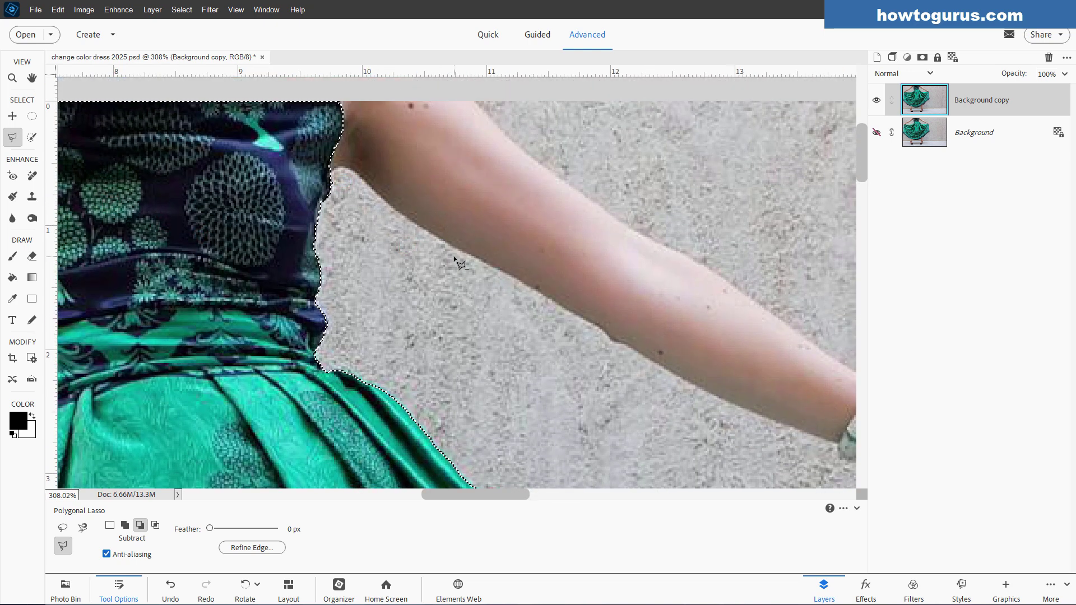
pyautogui.scroll(-3, 460, 263)
pyautogui.hotkey('ctrl', '0')
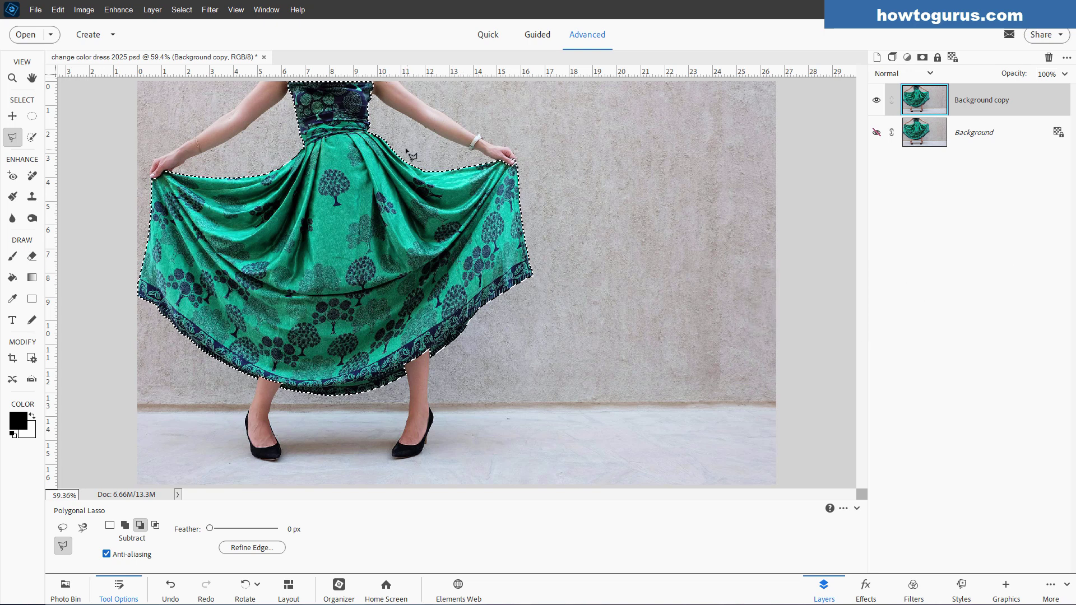
# Add a Hue/Saturation adjustment layer with 'Use Previous Layer to Create Clipping Mask' ticked.
pyautogui.press('v')
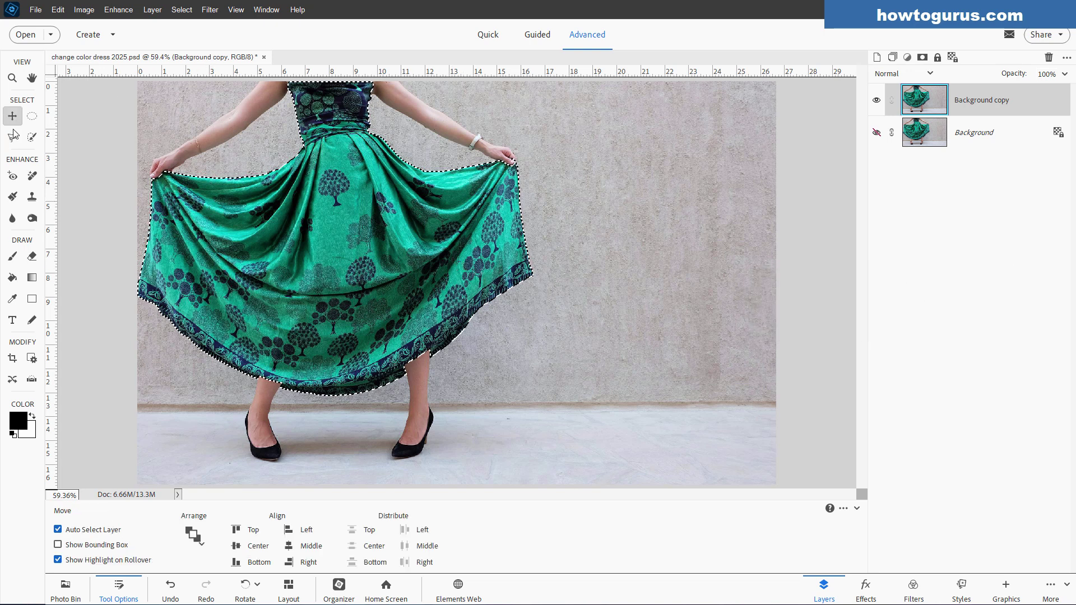
pyautogui.click(152, 10)
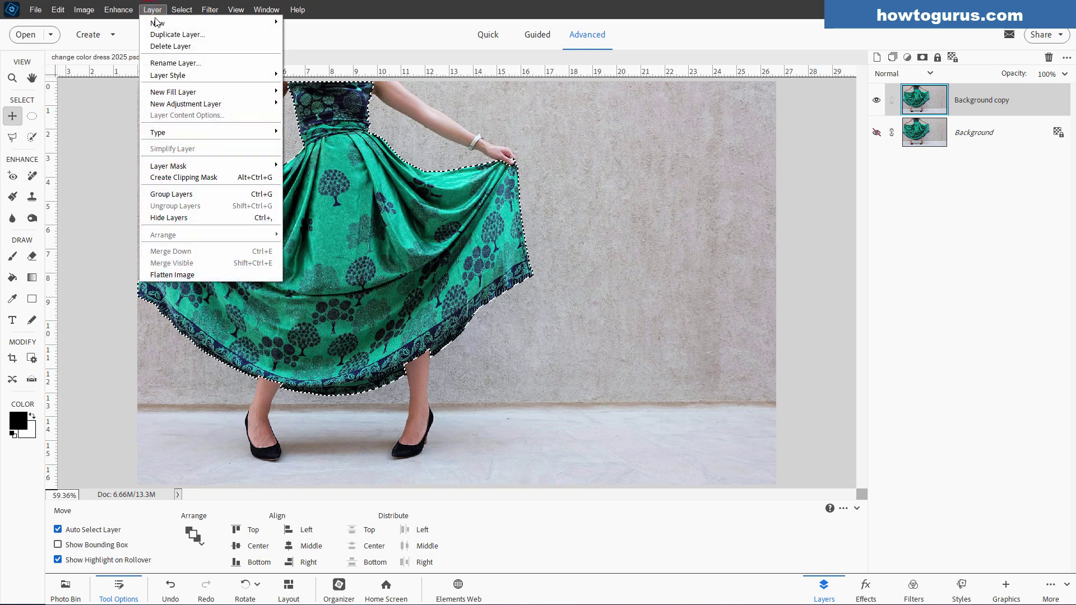
pyautogui.moveTo(200, 103)
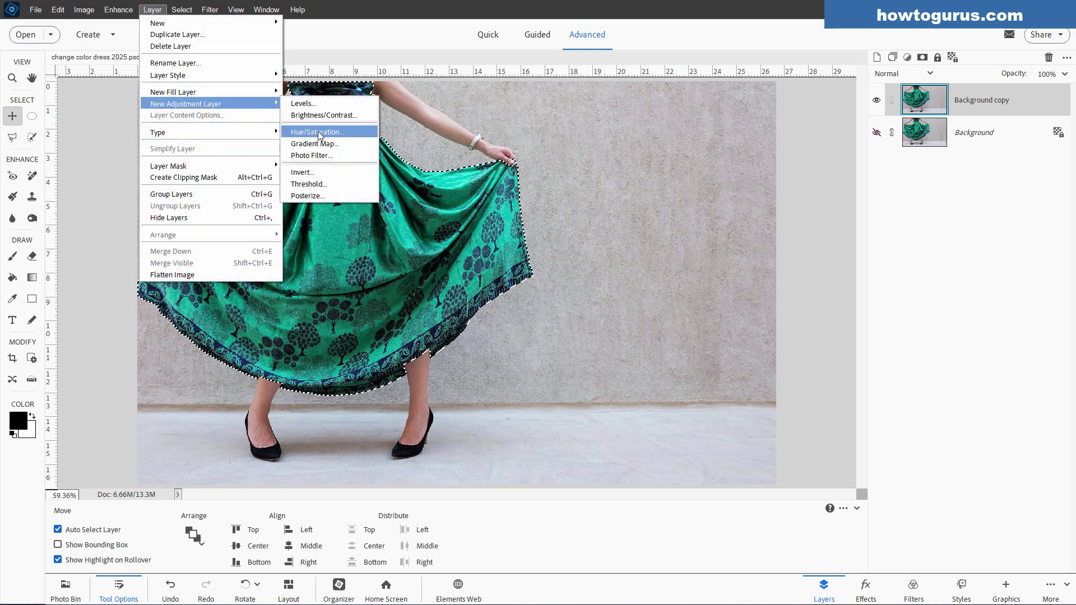
pyautogui.click(344, 133)
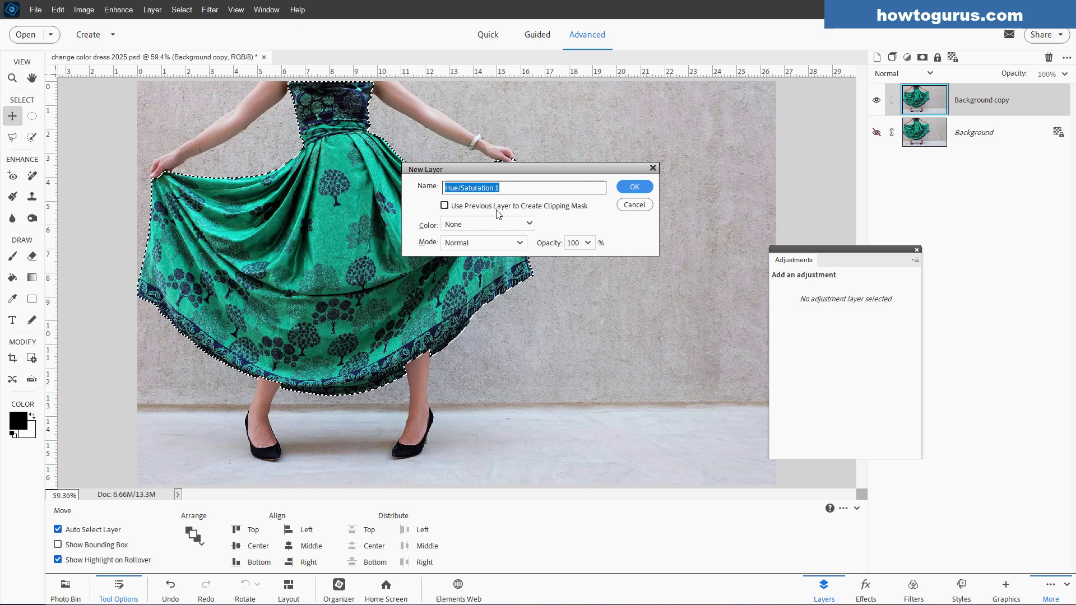
pyautogui.click(445, 206)
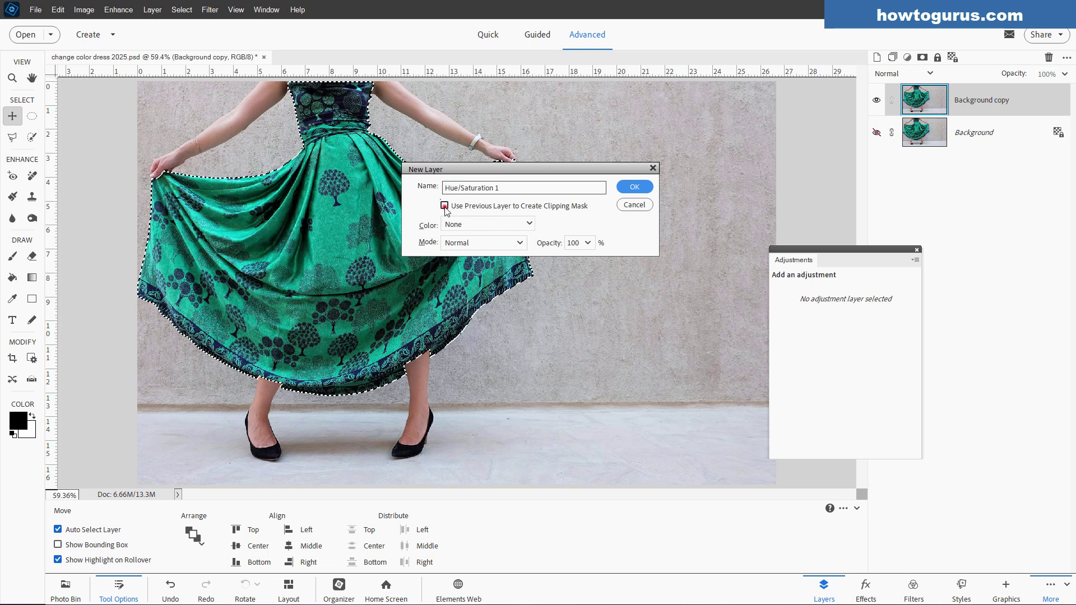
pyautogui.click(633, 187)
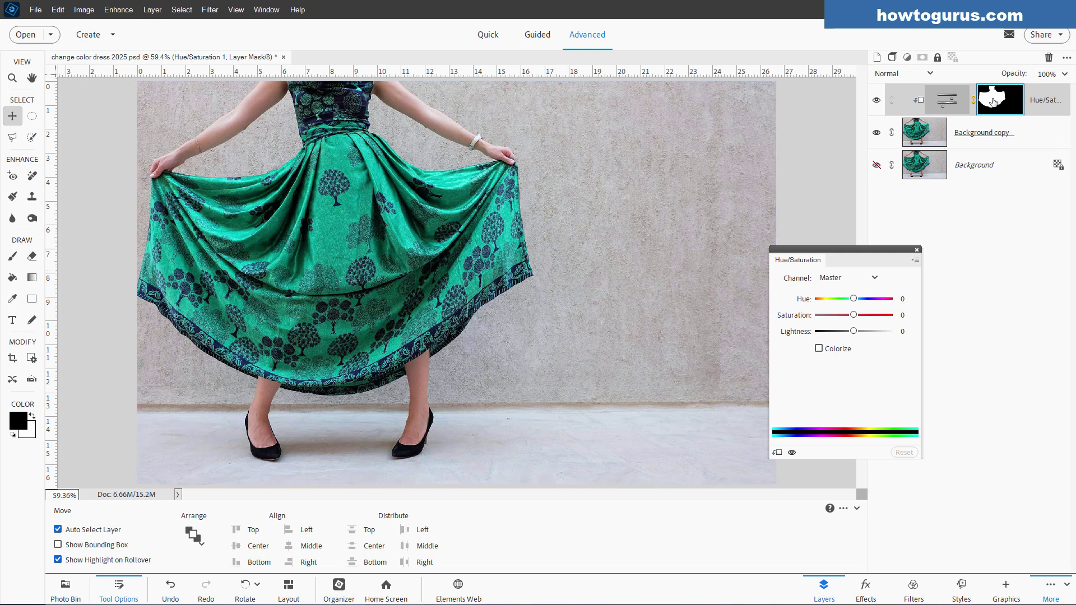
# Shift the dress hue to yellow-green and adjust its saturation in the Hue/Saturation settings.
pyautogui.moveTo(823, 251); pyautogui.dragTo(620, 199)
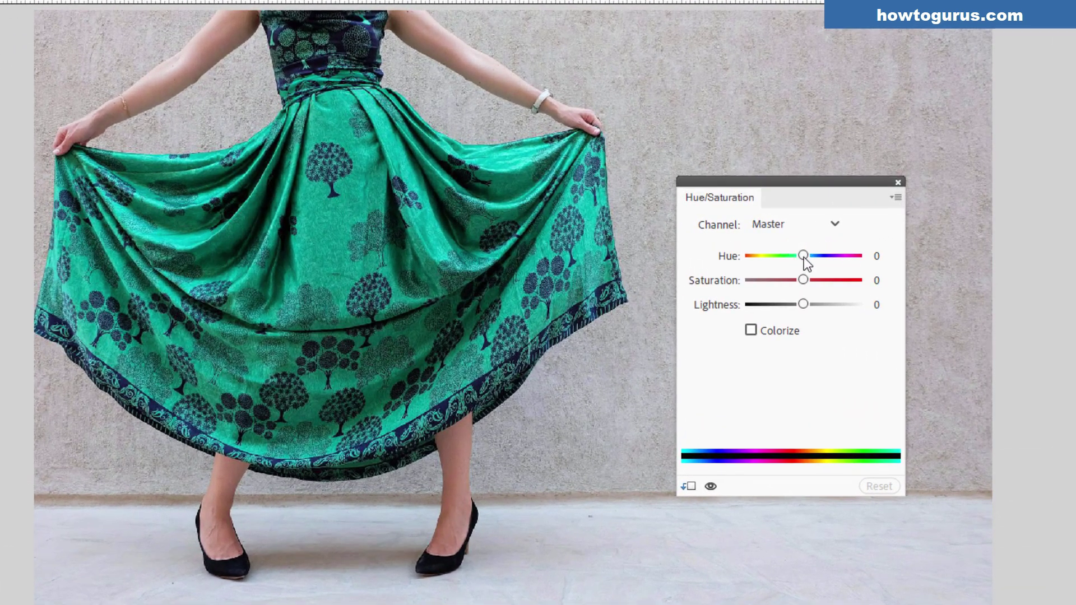
pyautogui.moveTo(804, 257); pyautogui.dragTo(762, 254)
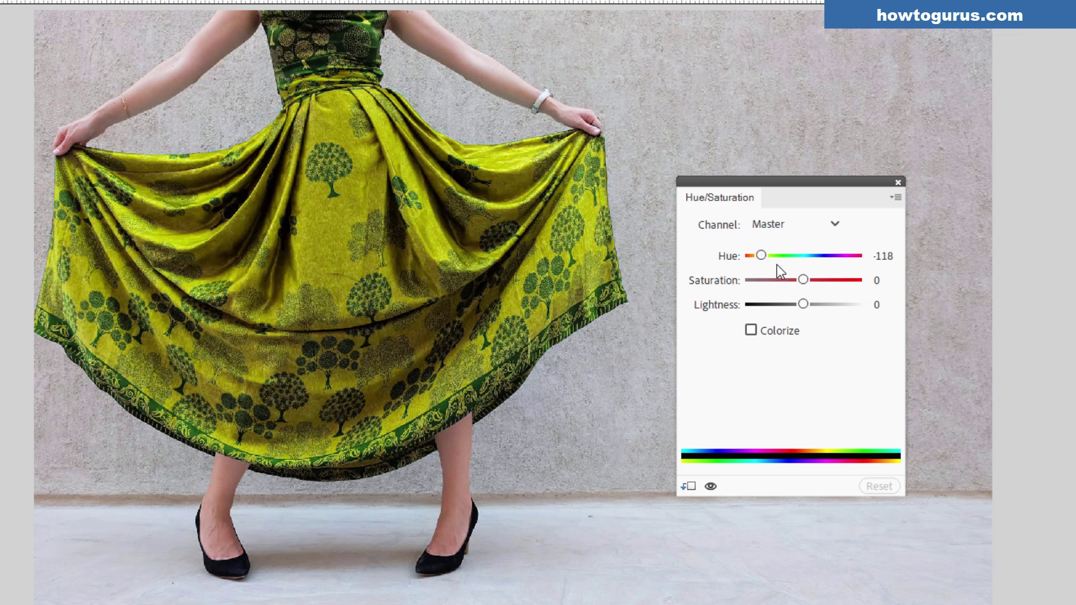
pyautogui.moveTo(806, 284)
pyautogui.mouseDown()
pyautogui.moveTo(837, 283)
pyautogui.moveTo(770, 277)
pyautogui.moveTo(817, 280)
pyautogui.moveTo(793, 278)
pyautogui.moveTo(806, 277)
pyautogui.mouseUp()
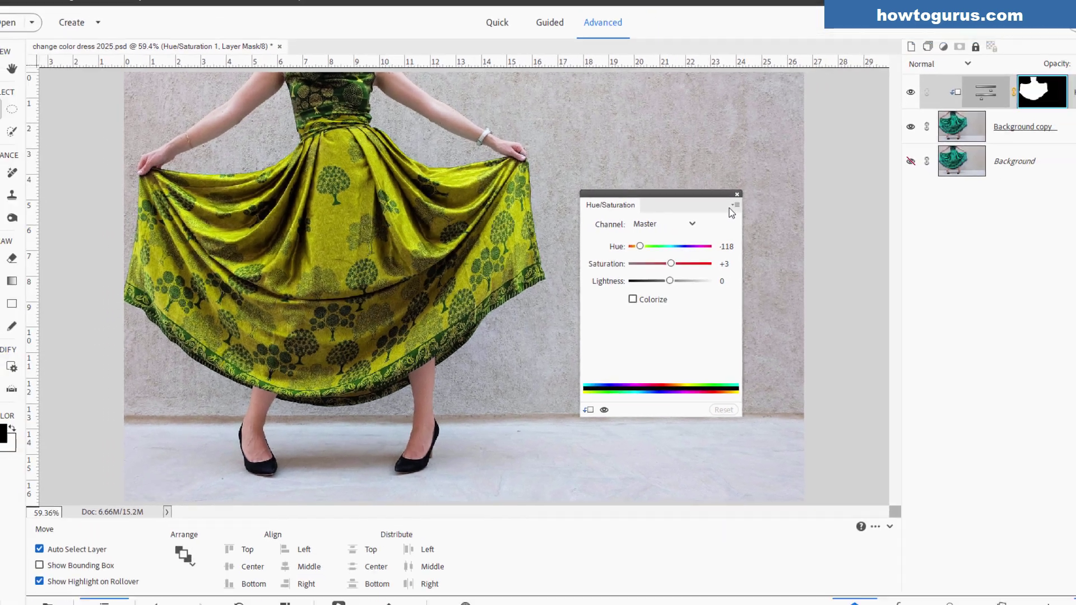
pyautogui.click(859, 185)
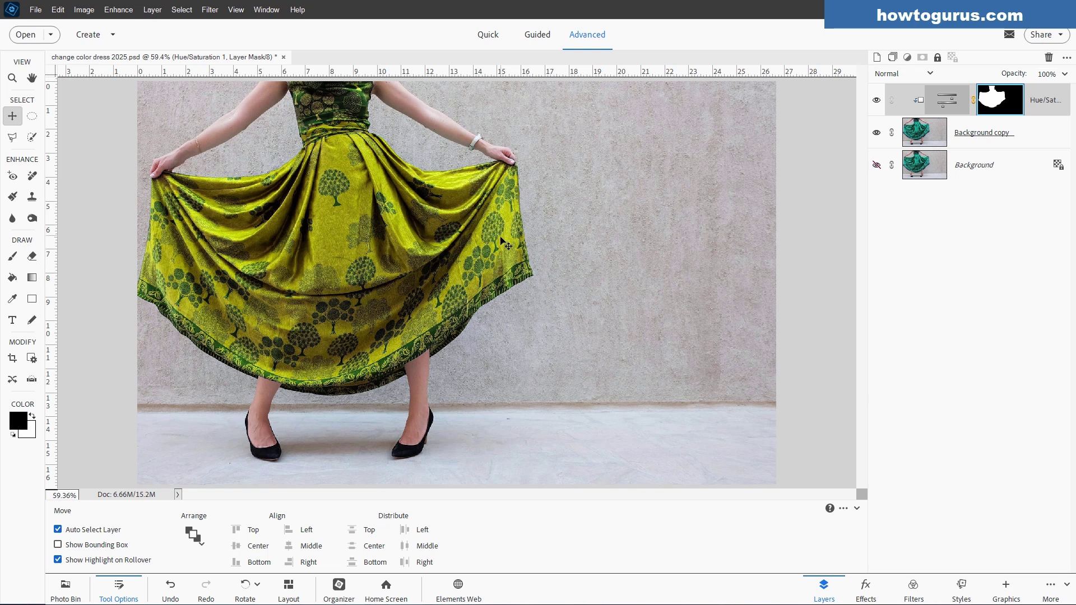
# Compare the yellow-green layer against the original, leave it hidden, and select Background copy.
pyautogui.click(876, 101)
pyautogui.click(876, 101)
pyautogui.click(876, 102)
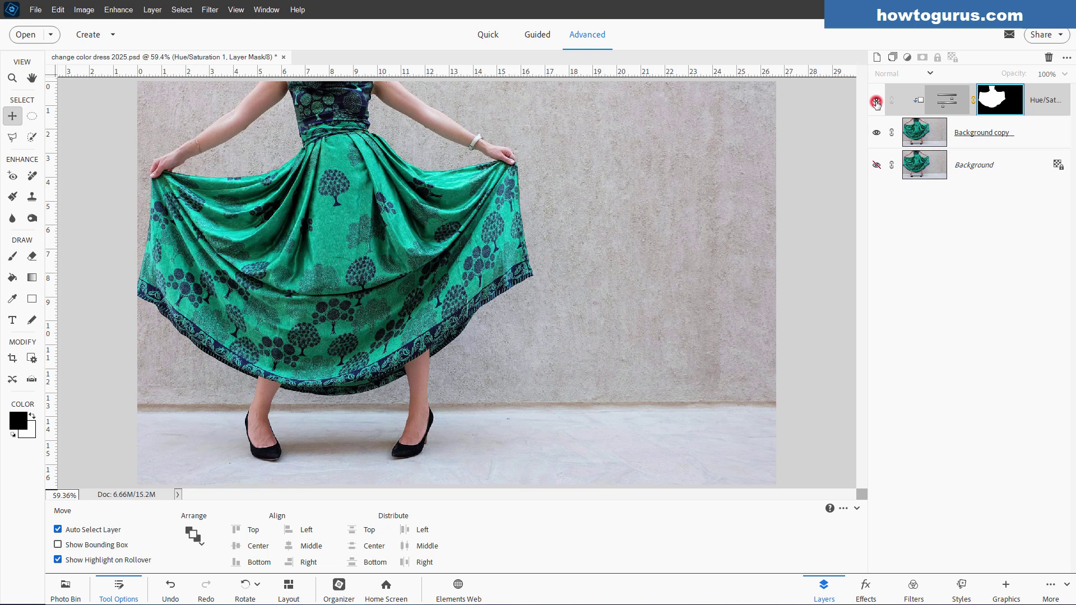
pyautogui.click(876, 101)
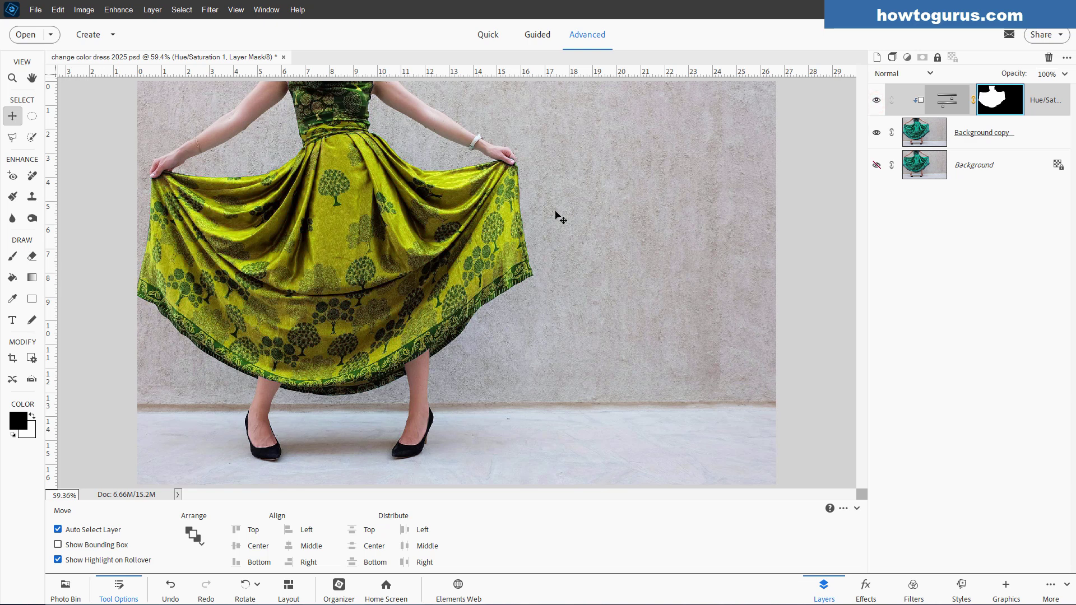
pyautogui.click(877, 101)
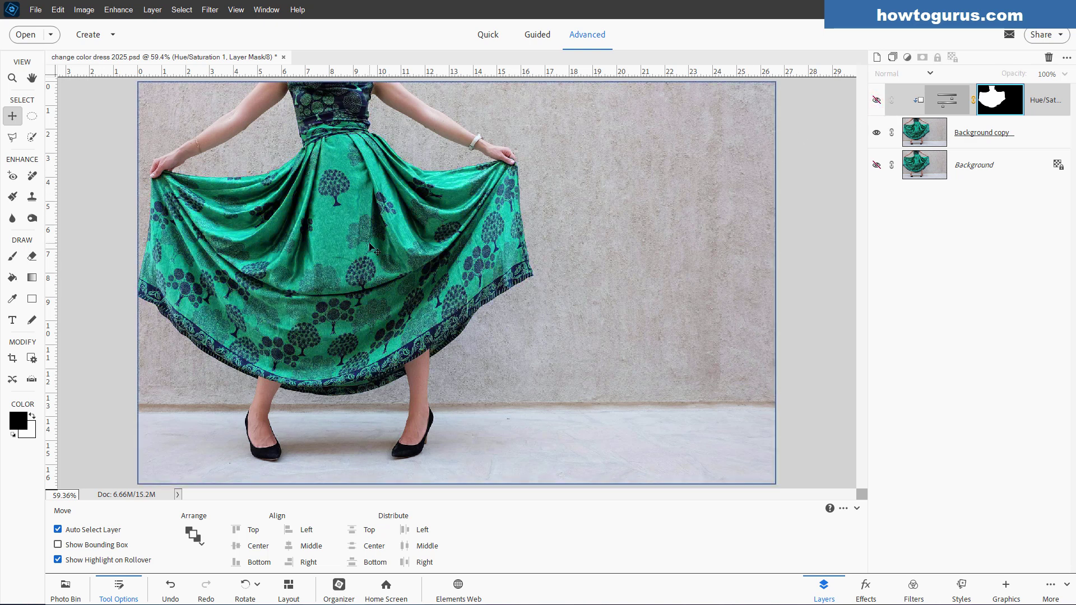
pyautogui.click(1038, 138)
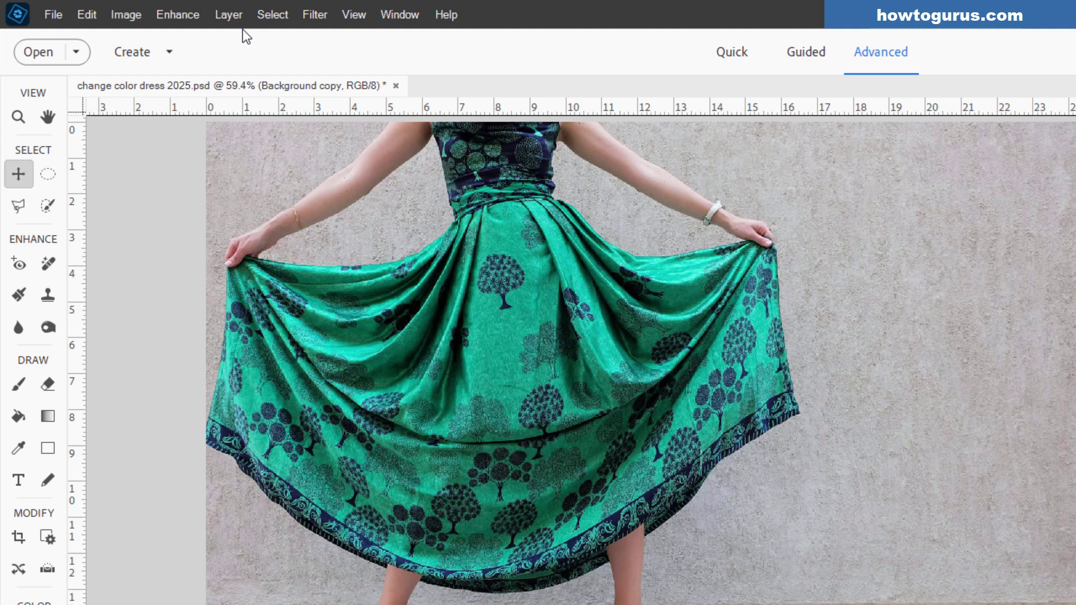
# Add a second Hue/Saturation adjustment layer, Hue/Saturation 2, above Background copy.
pyautogui.click(227, 17)
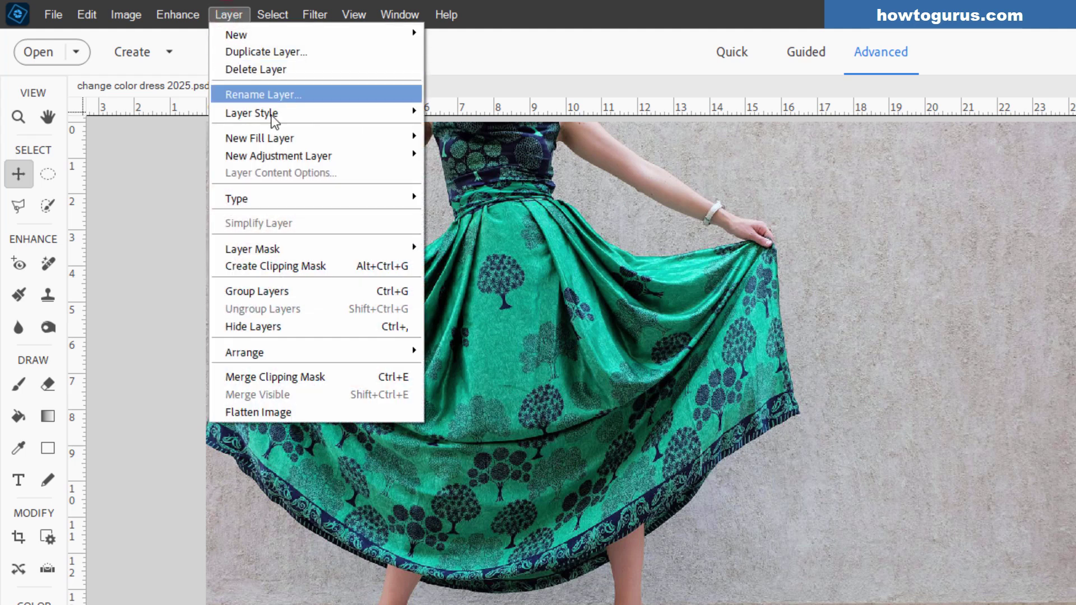
pyautogui.moveTo(353, 161)
pyautogui.click(499, 197)
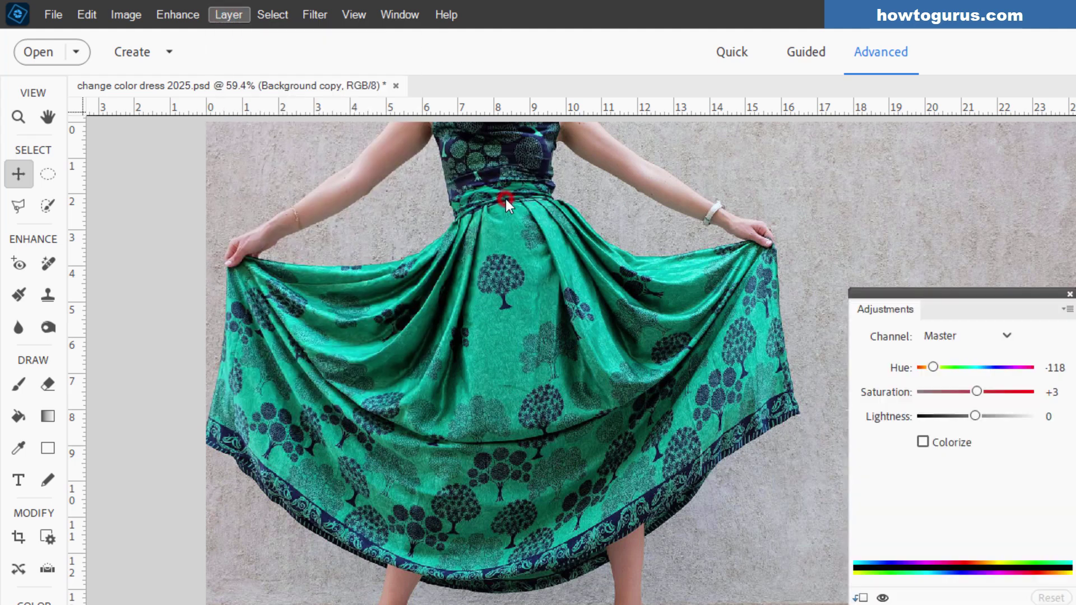
pyautogui.click(932, 283)
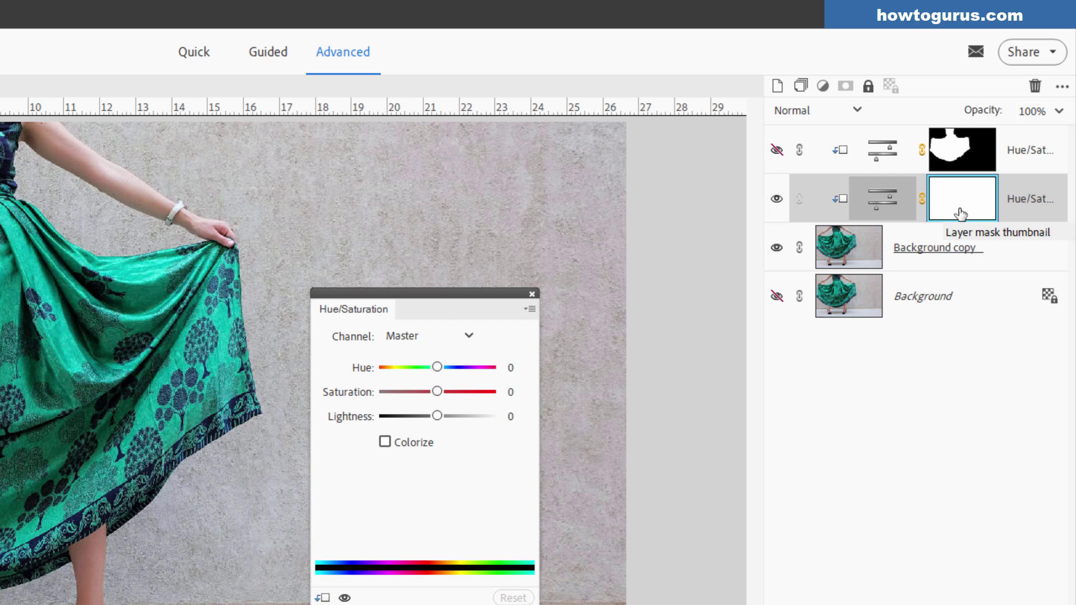
# Copy the first layer's dress mask onto Hue/Saturation 2, replacing its mask.
pyautogui.press('alt')
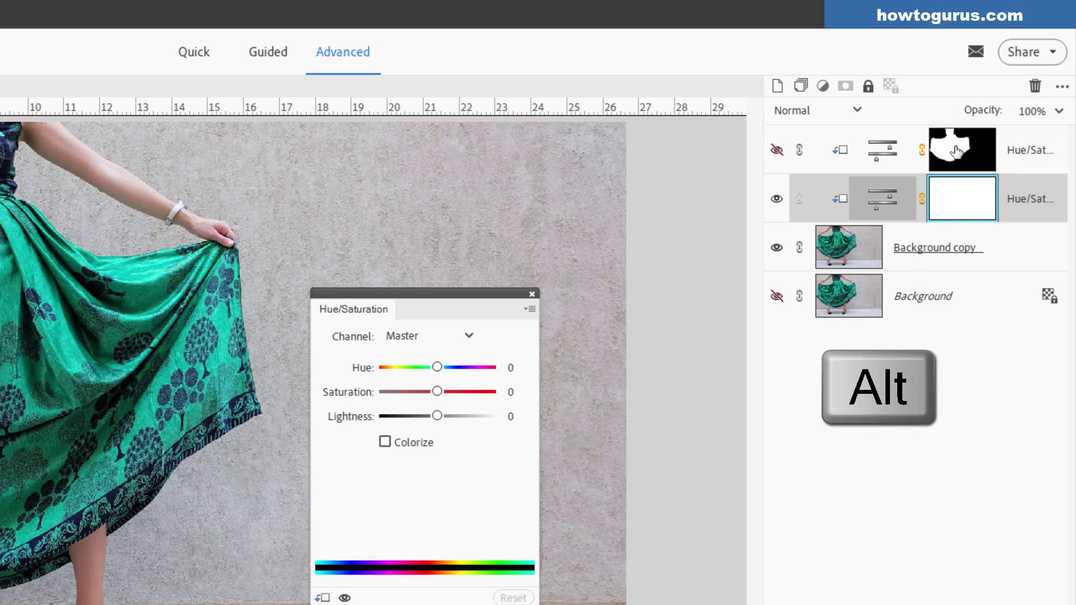
pyautogui.moveTo(956, 151); pyautogui.dragTo(966, 205)
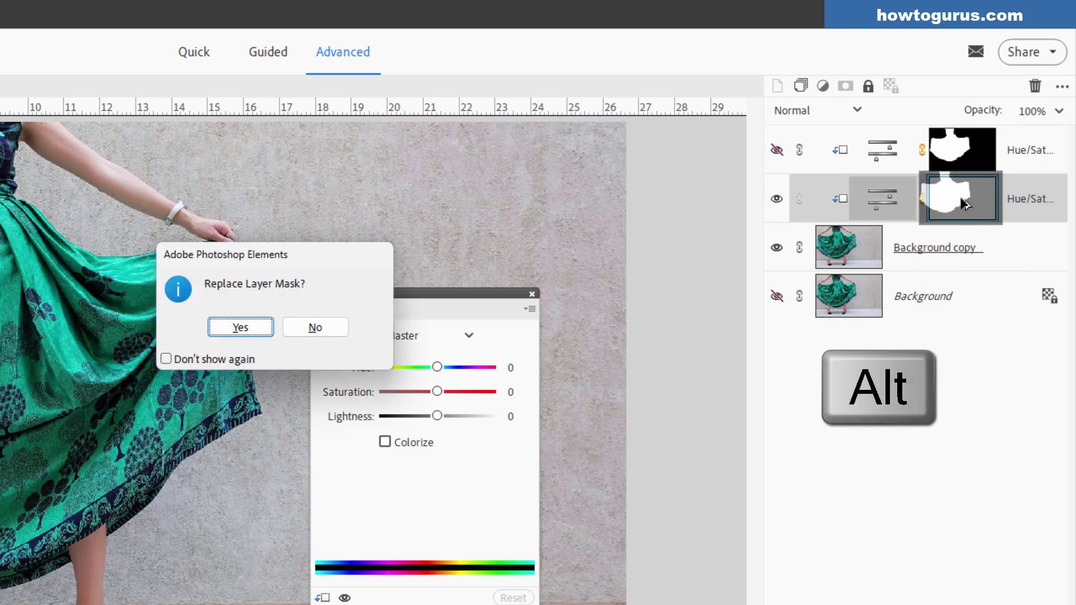
pyautogui.click(253, 324)
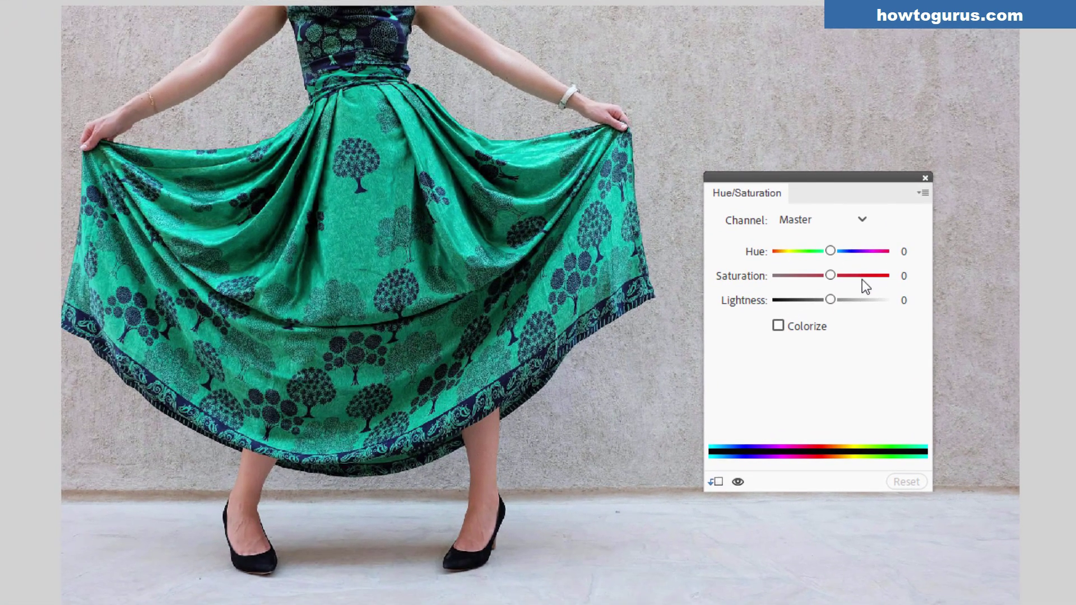
# Colorize the dress, try other hues, then settle on Hue 0 and Saturation 76 for vivid red.
pyautogui.click(779, 326)
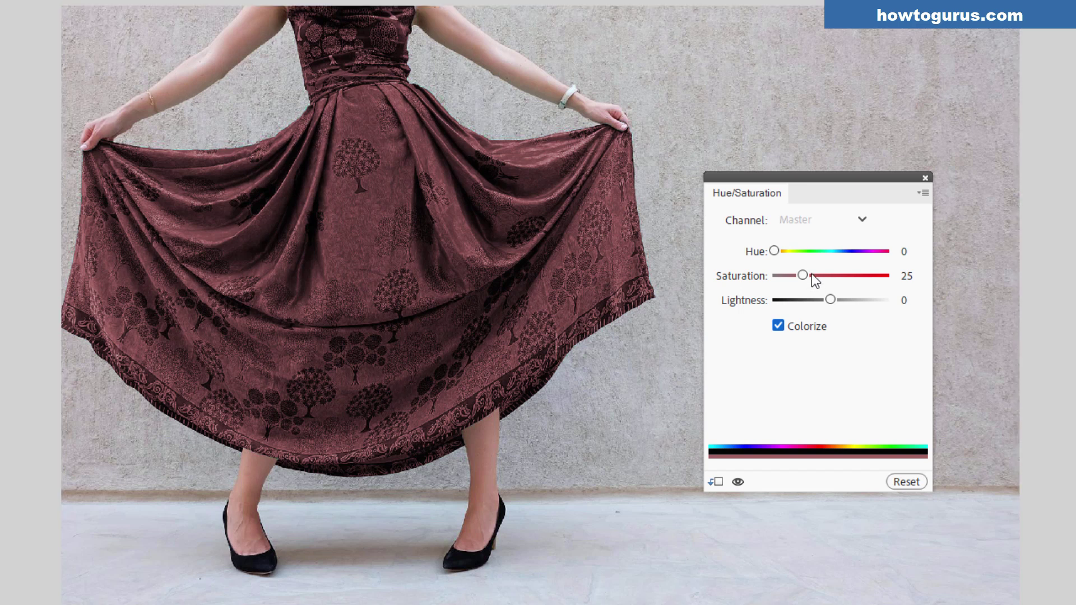
pyautogui.moveTo(805, 274); pyautogui.dragTo(825, 275)
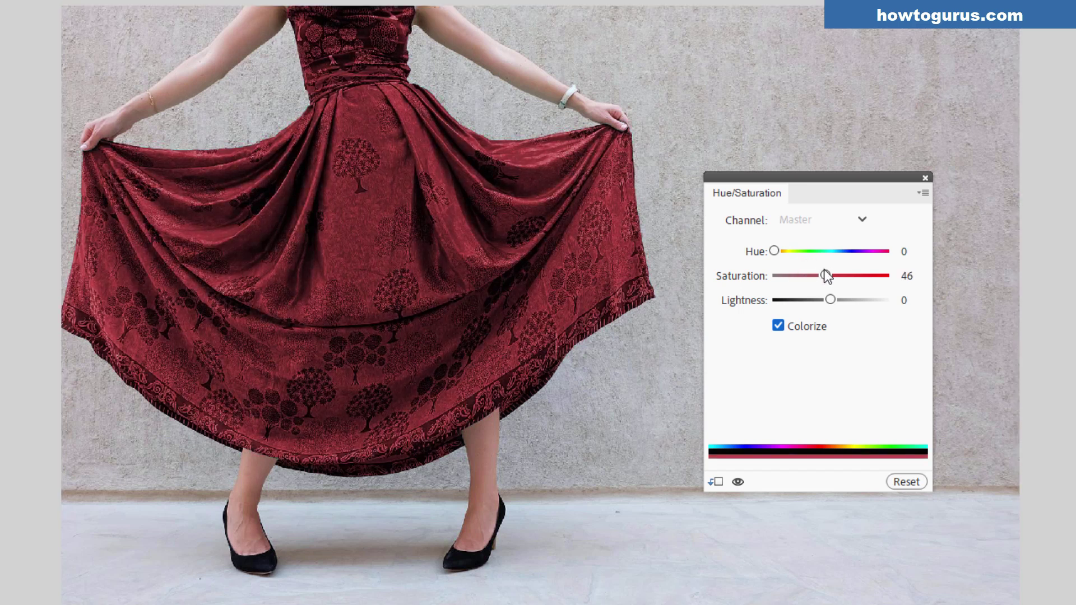
pyautogui.moveTo(775, 251); pyautogui.dragTo(832, 252)
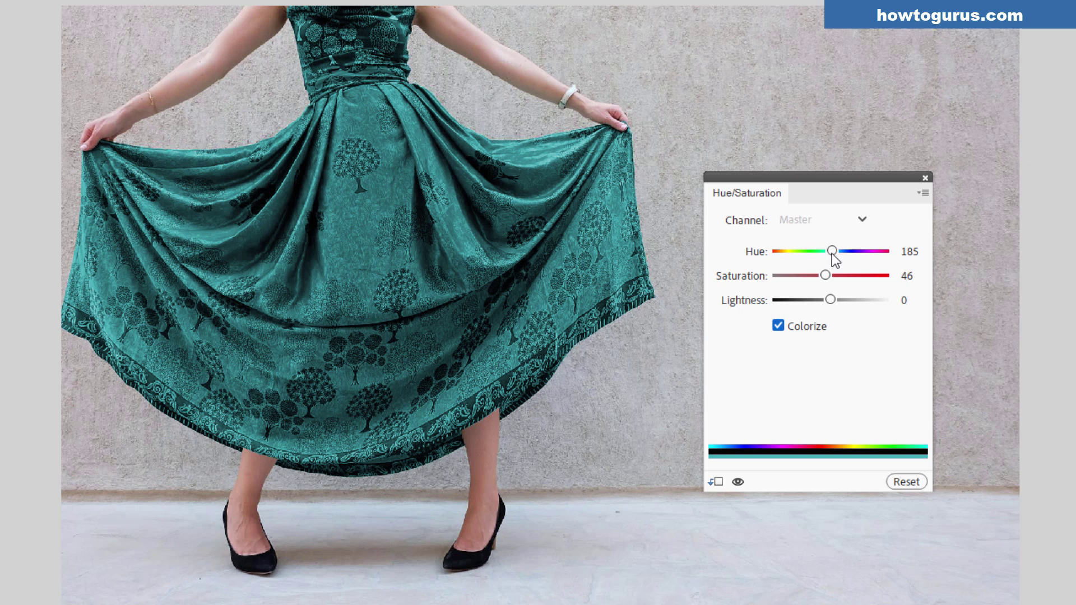
pyautogui.moveTo(835, 253); pyautogui.dragTo(774, 253)
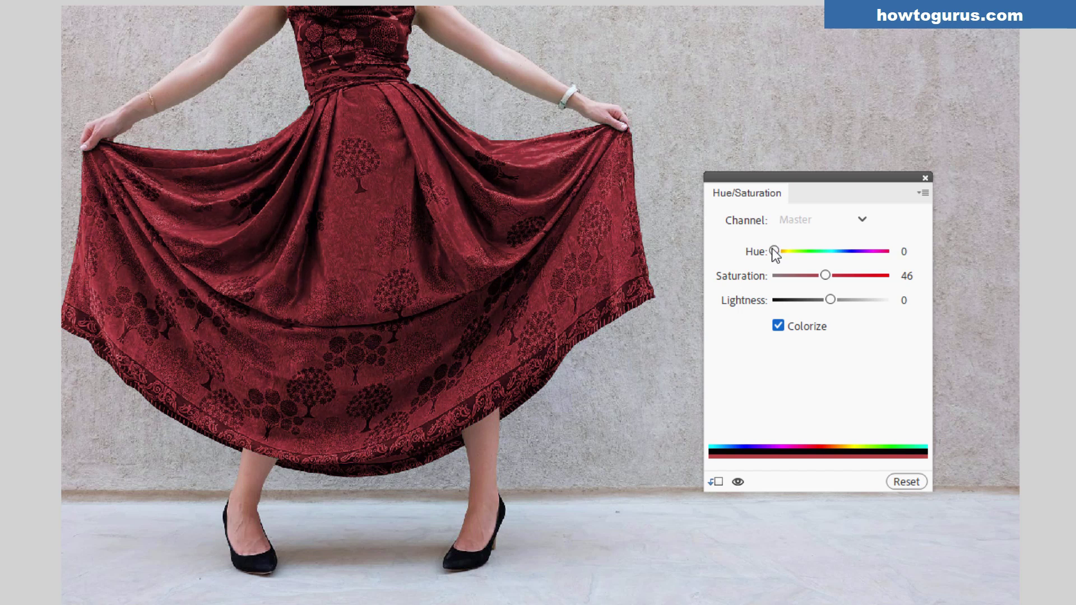
pyautogui.moveTo(823, 277); pyautogui.dragTo(860, 274)
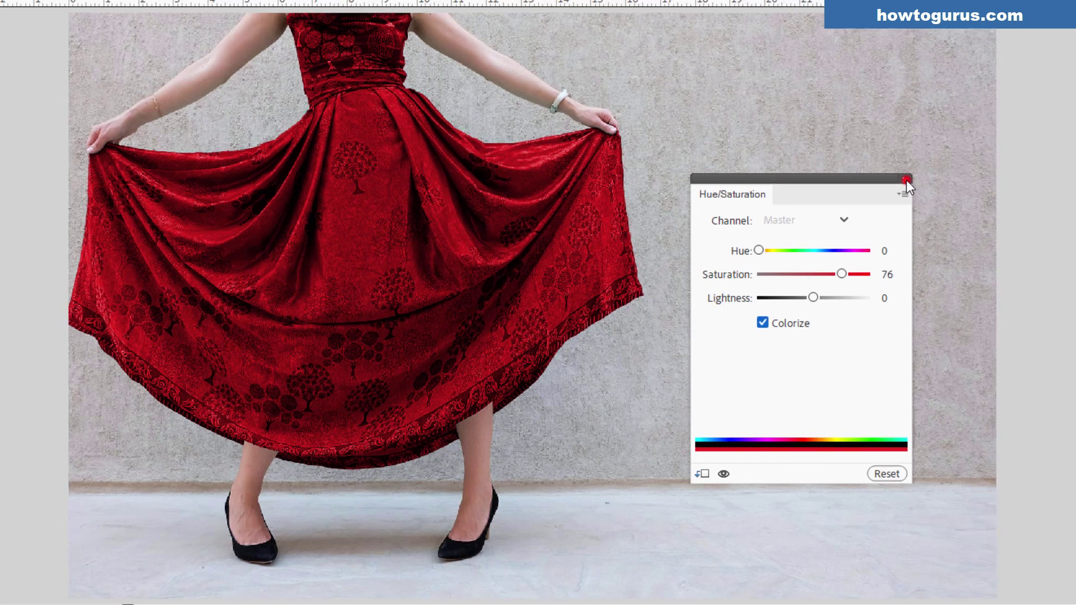
pyautogui.click(926, 178)
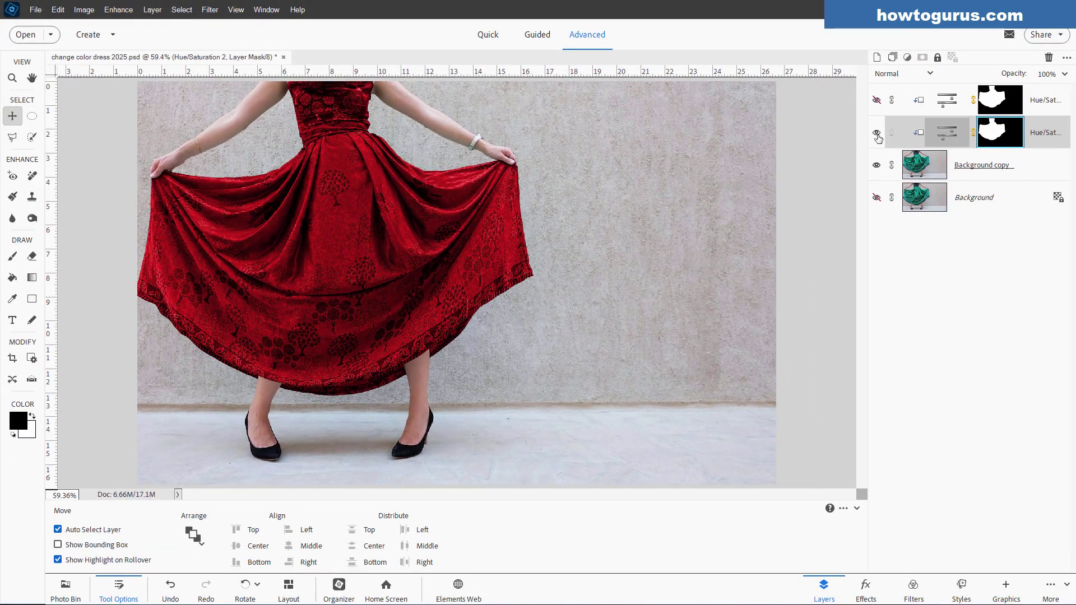
# Compare the red and yellow-green versions, leaving Hue/Saturation 1 visible and Hue/Saturation 2 hidden.
pyautogui.click(877, 133)
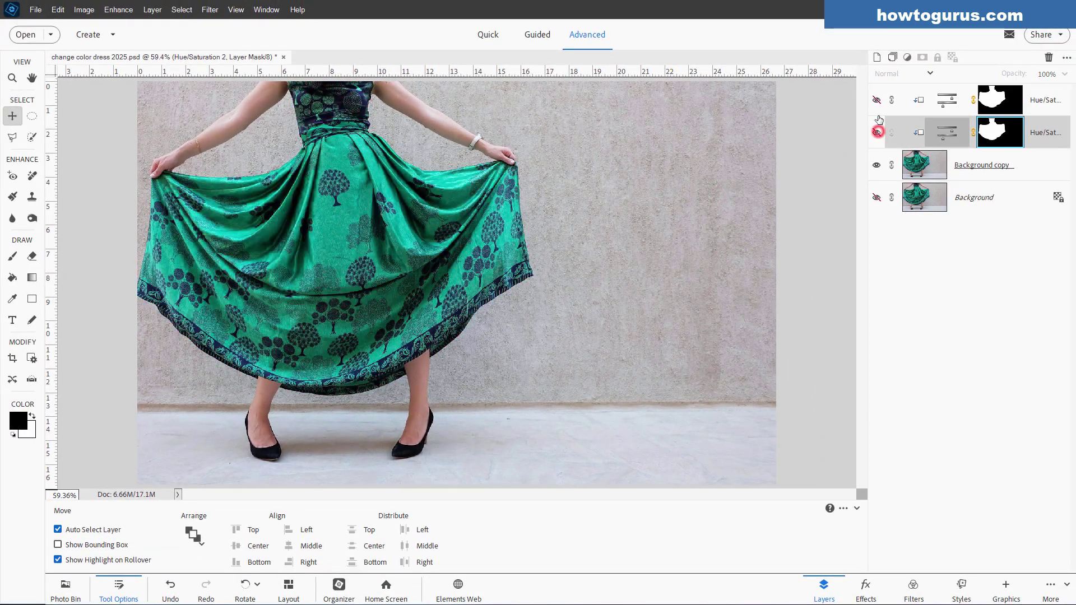
pyautogui.click(877, 100)
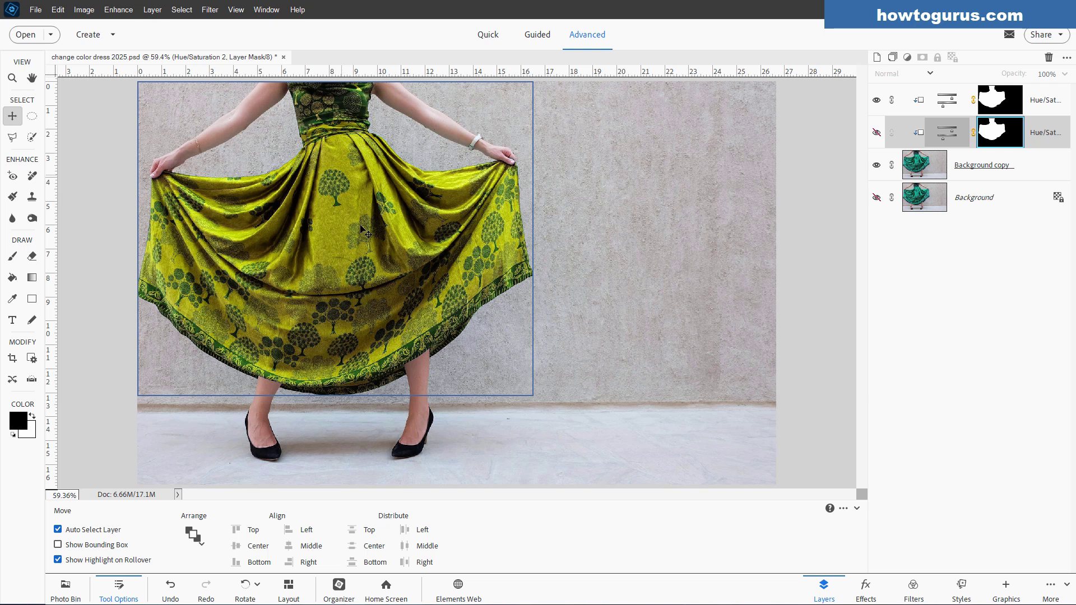
pyautogui.click(877, 100)
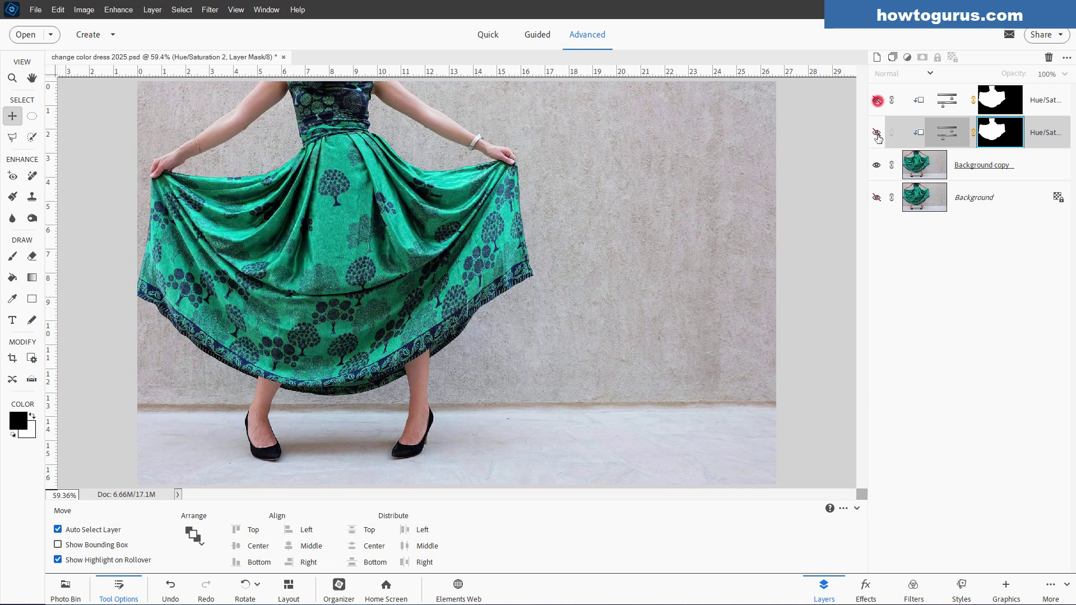
pyautogui.click(876, 133)
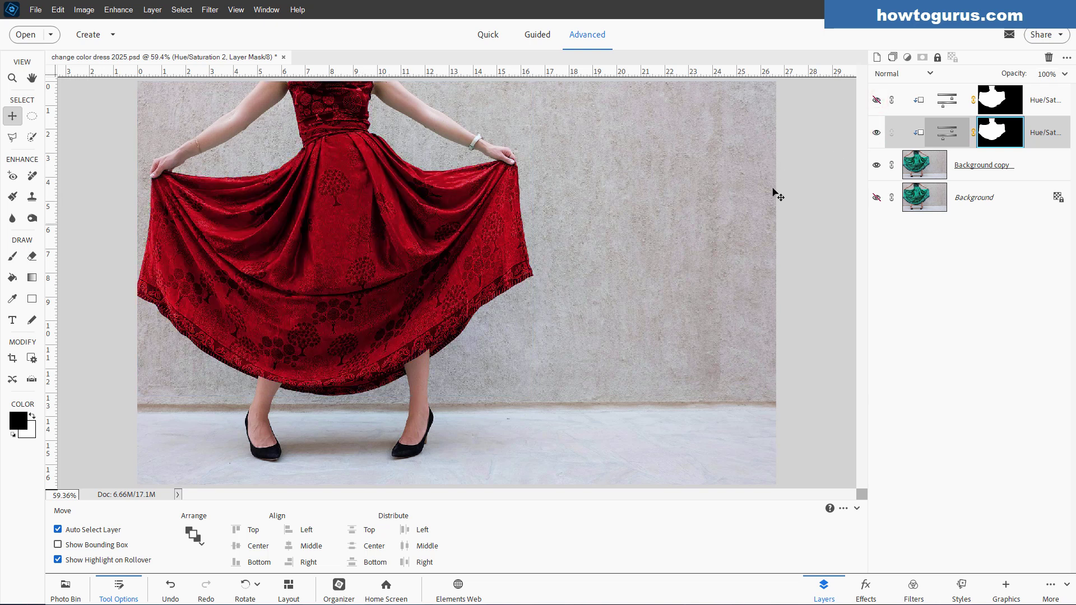
pyautogui.click(876, 133)
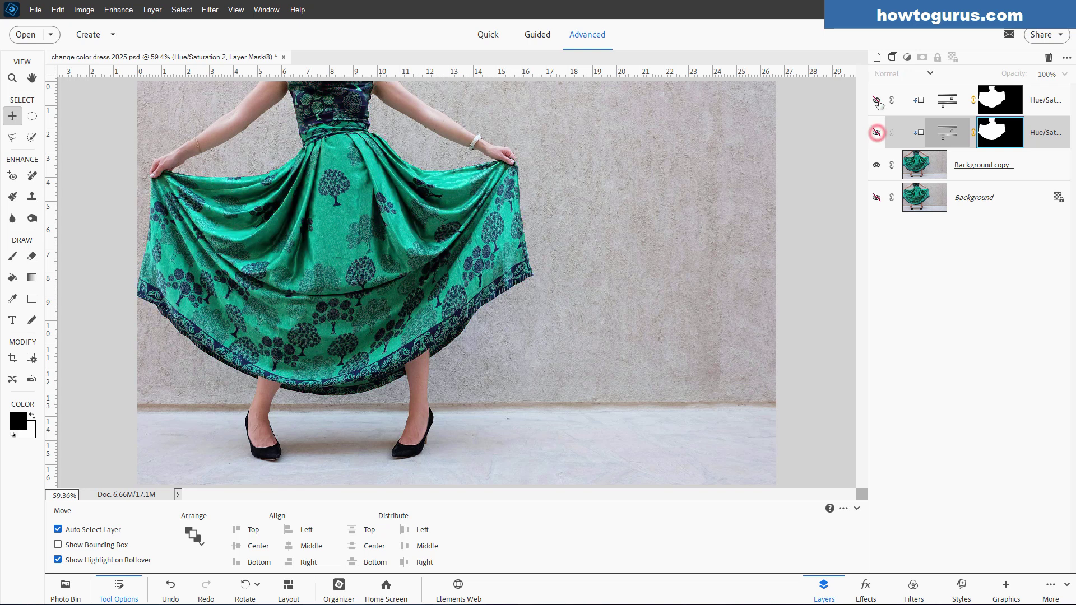
pyautogui.click(876, 101)
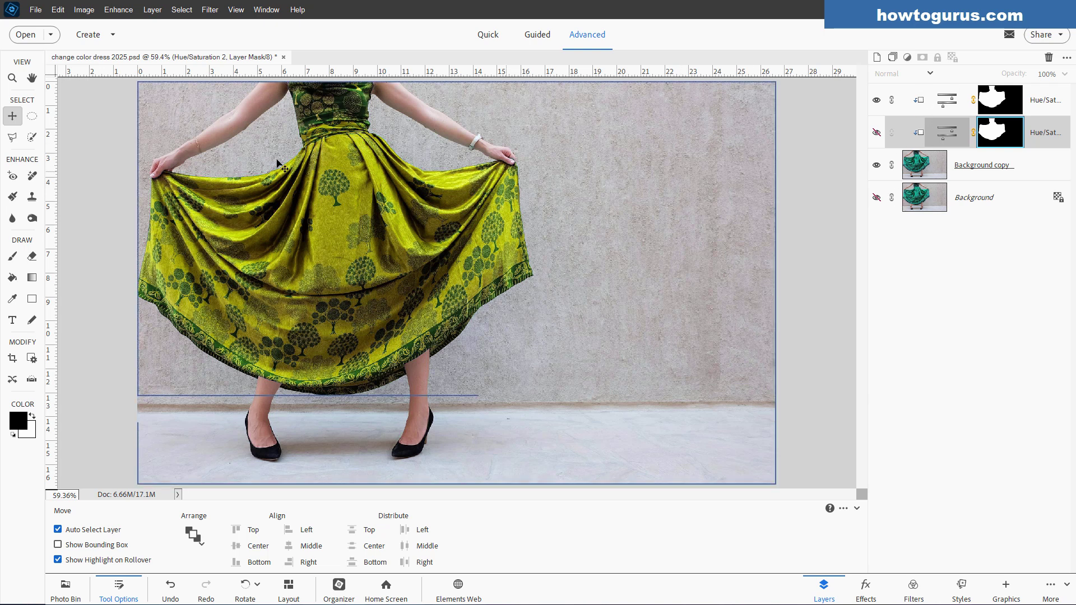
# Save the layered PSD, then save a PNG copy named change color dress 2025.png with default PNG options.
pyautogui.click(36, 9)
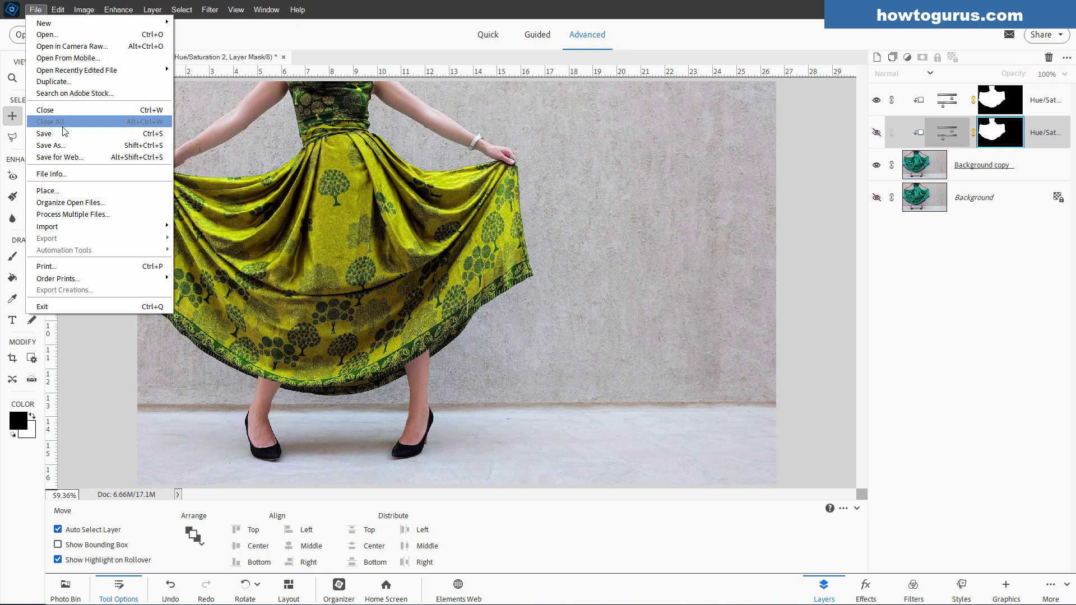
pyautogui.click(66, 132)
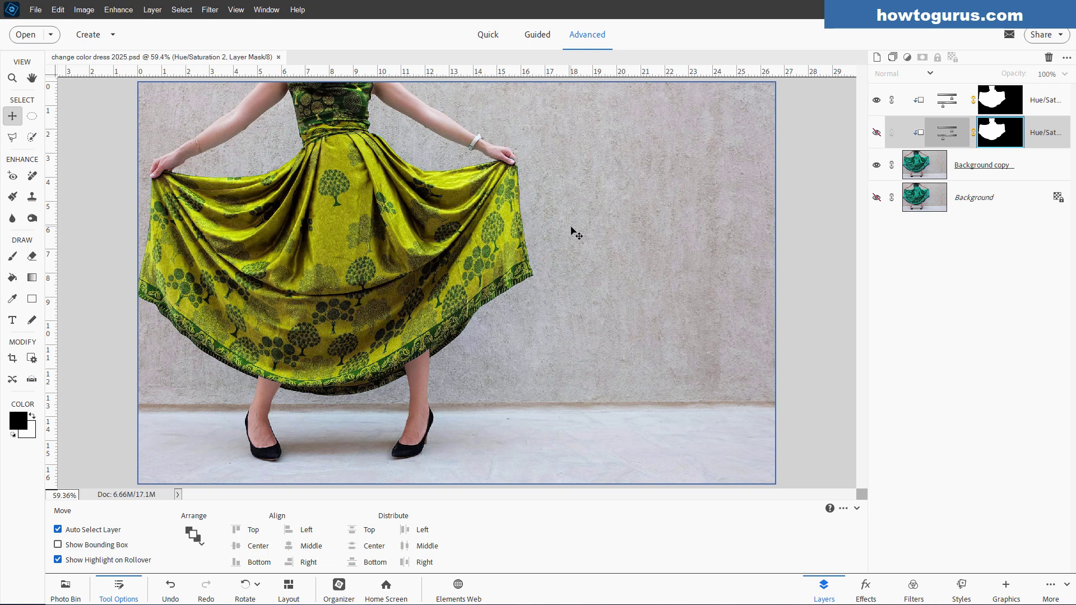
pyautogui.click(36, 11)
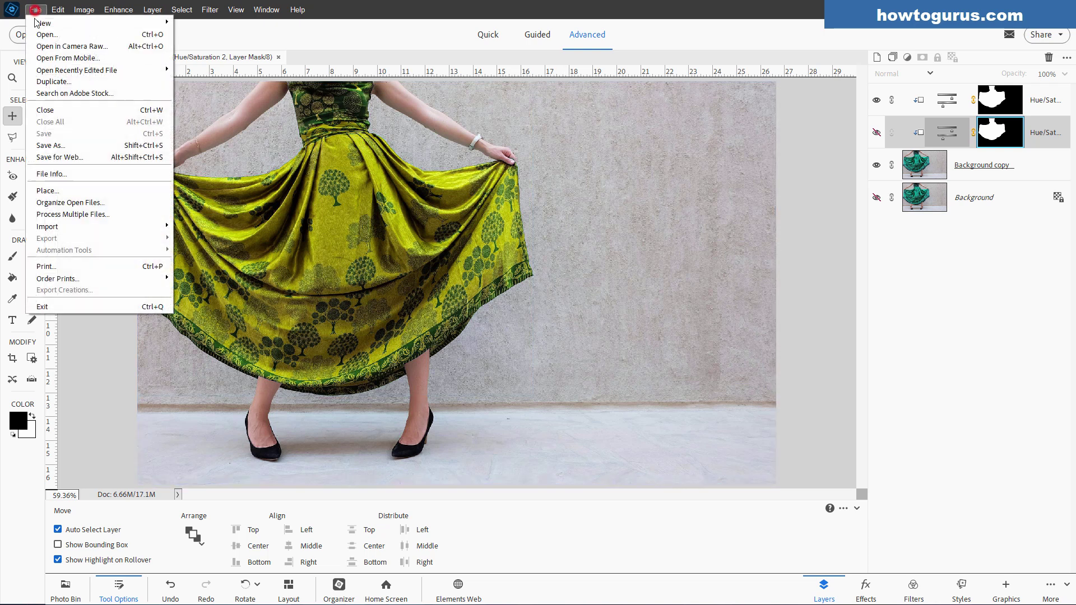
pyautogui.click(58, 143)
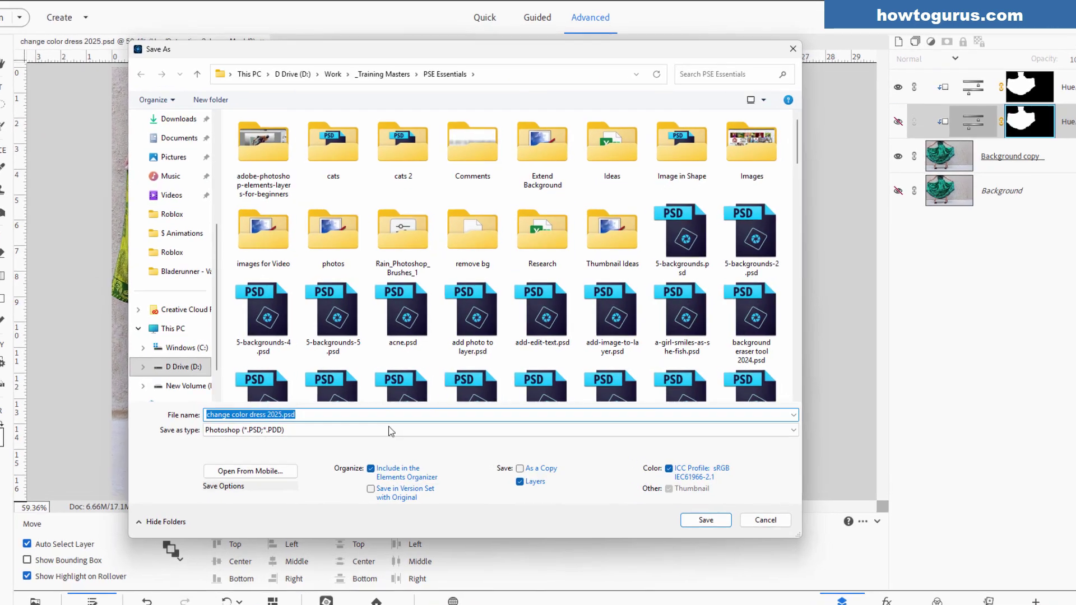
pyautogui.click(307, 424)
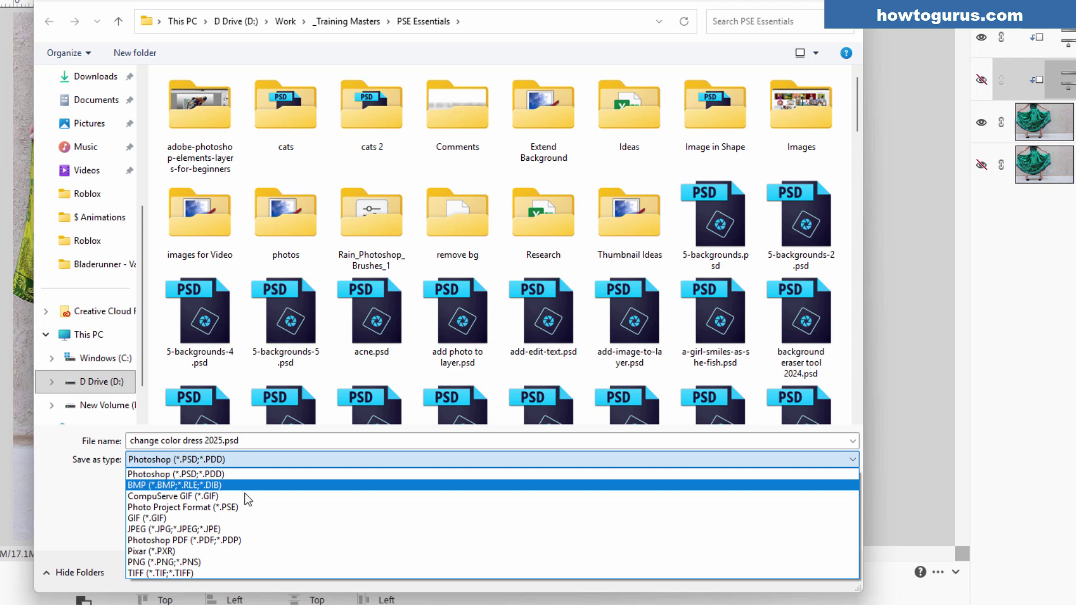
pyautogui.click(221, 562)
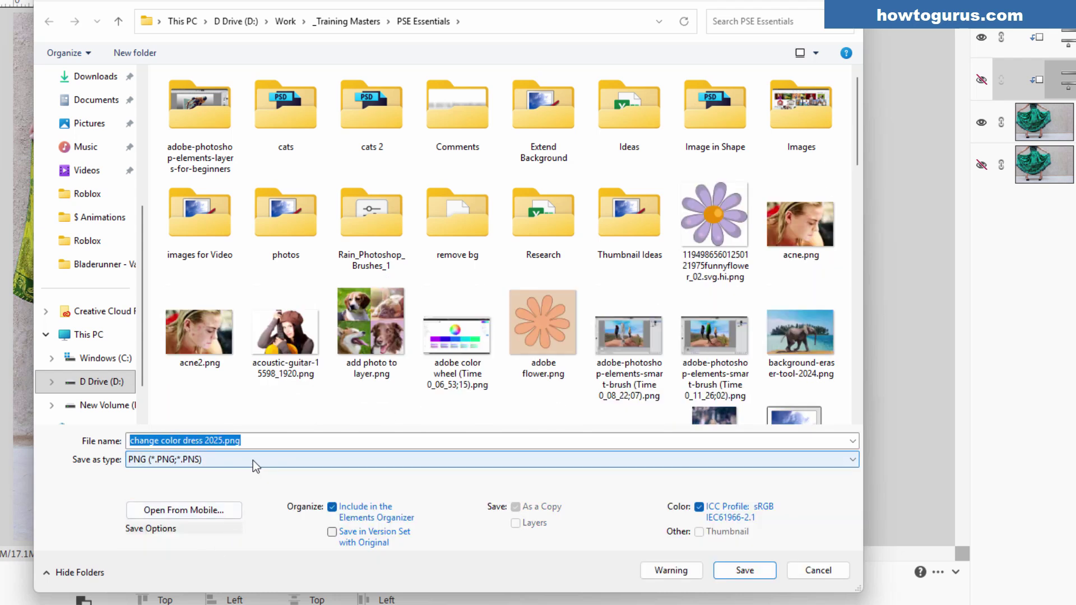
pyautogui.click(758, 571)
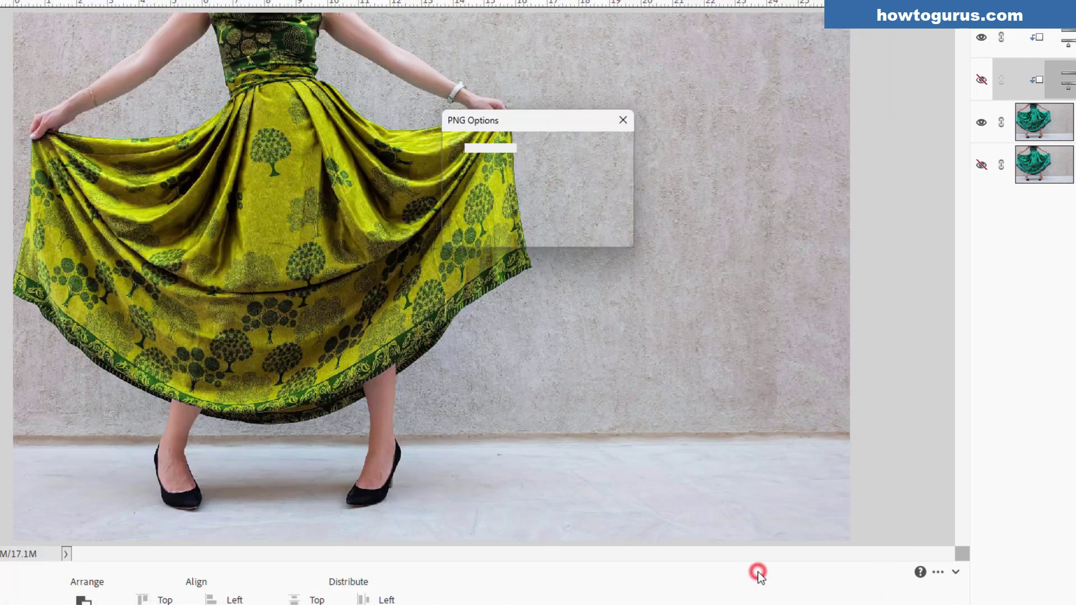
pyautogui.click(608, 149)
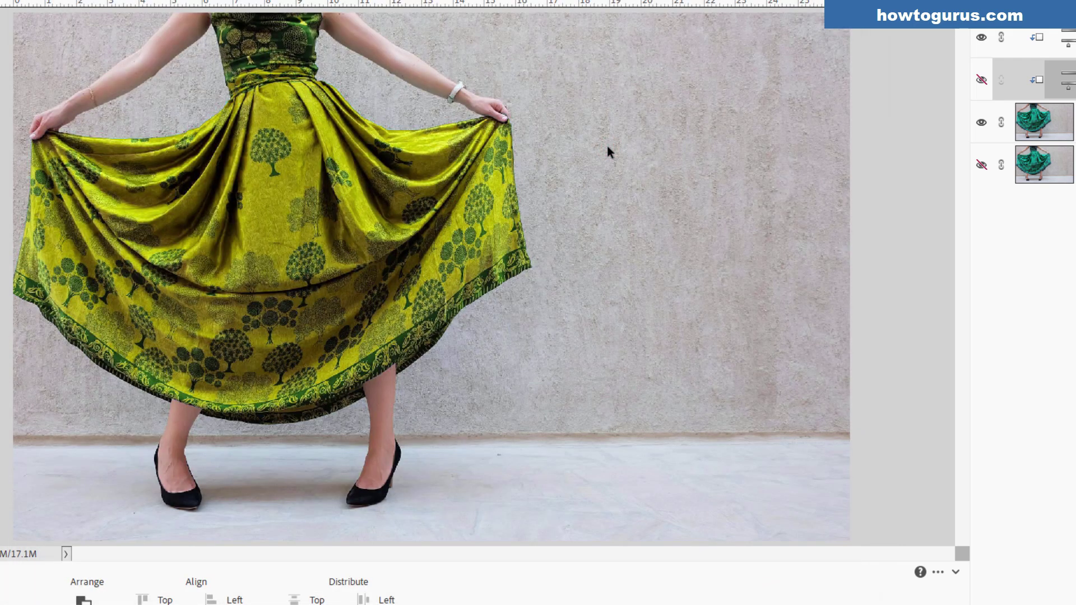